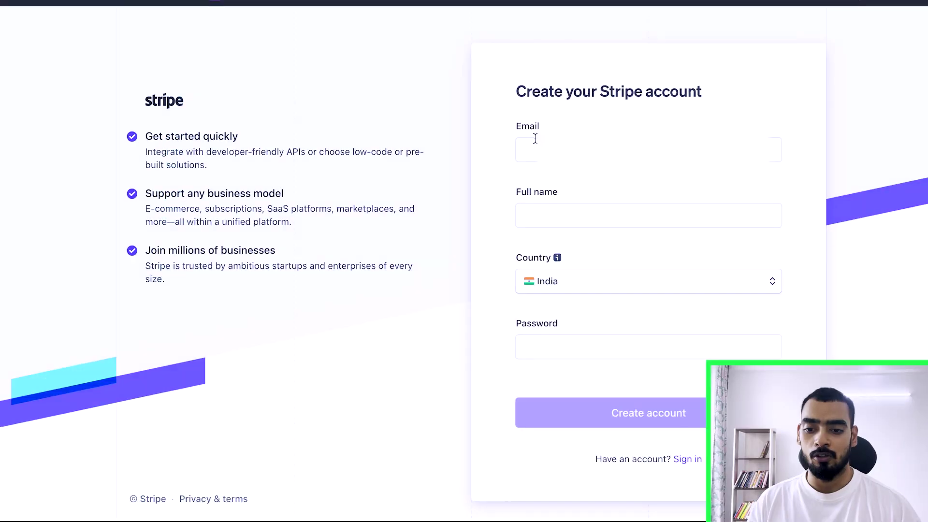
Step: Fill in the sign-up form with the account email, full name and password for country India, and create the account
{"action": "left_click", "coordinate": [535, 144]}
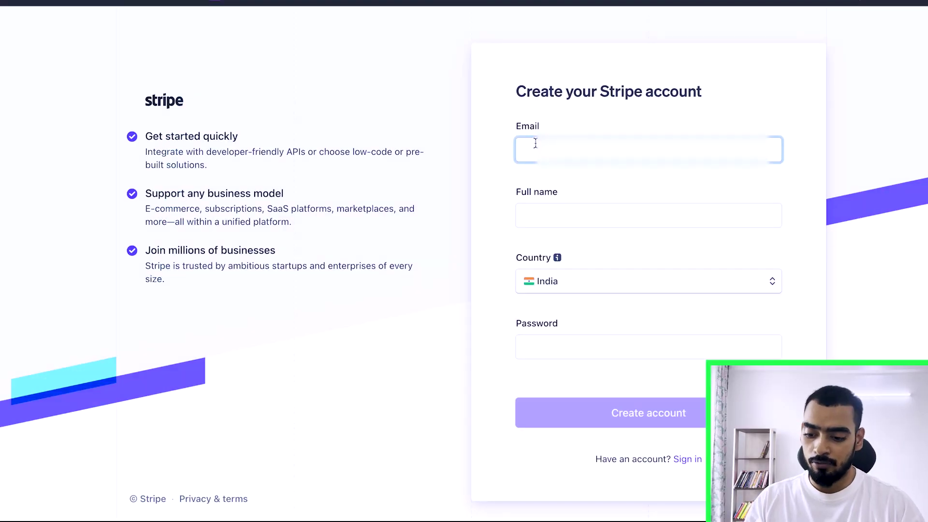
{"action": "type", "text": "ash"}
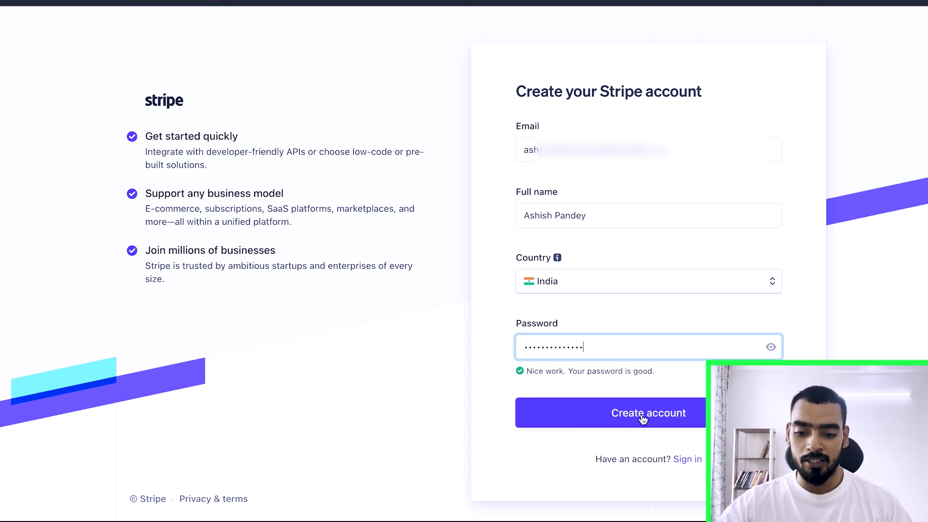
{"action": "left_click", "coordinate": [643, 415]}
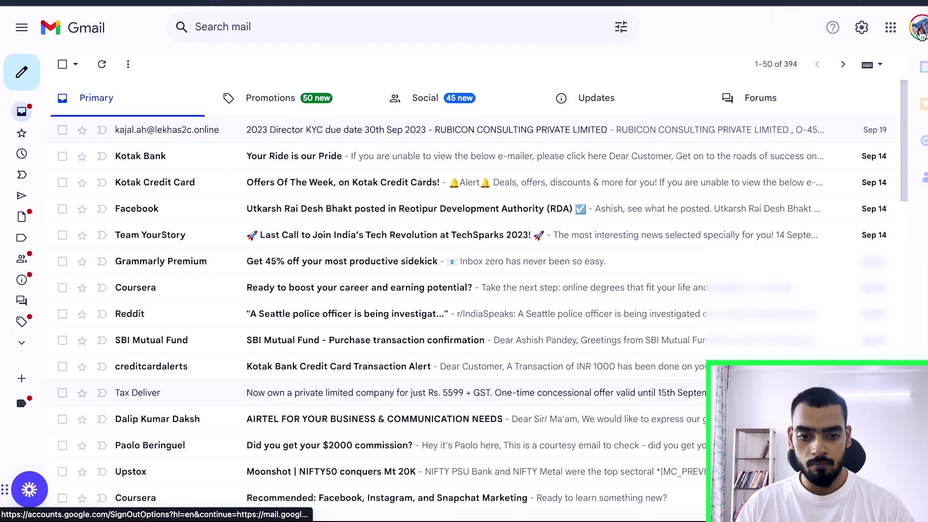
Step: In Gmail, switch to the business mail account, open Stripe's verification message and follow its verification link
{"action": "left_click", "coordinate": [919, 27]}
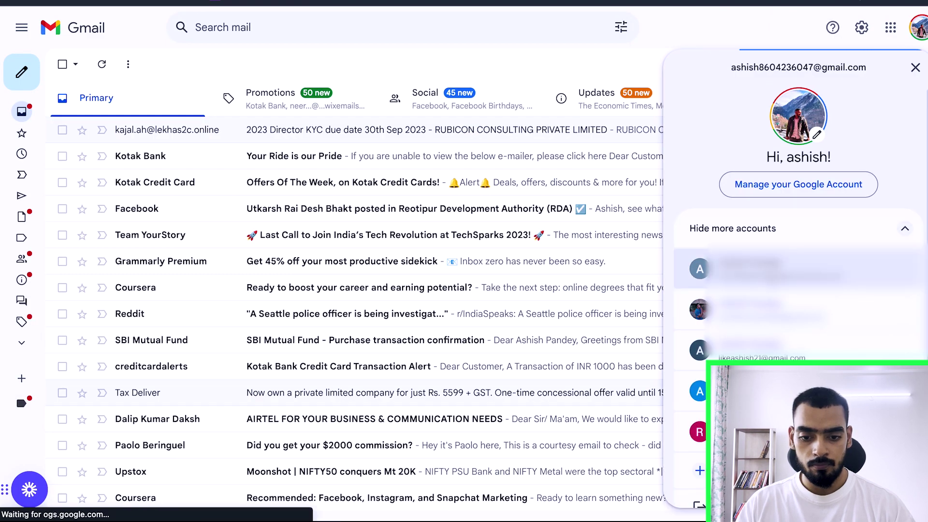
{"action": "left_click", "coordinate": [774, 269]}
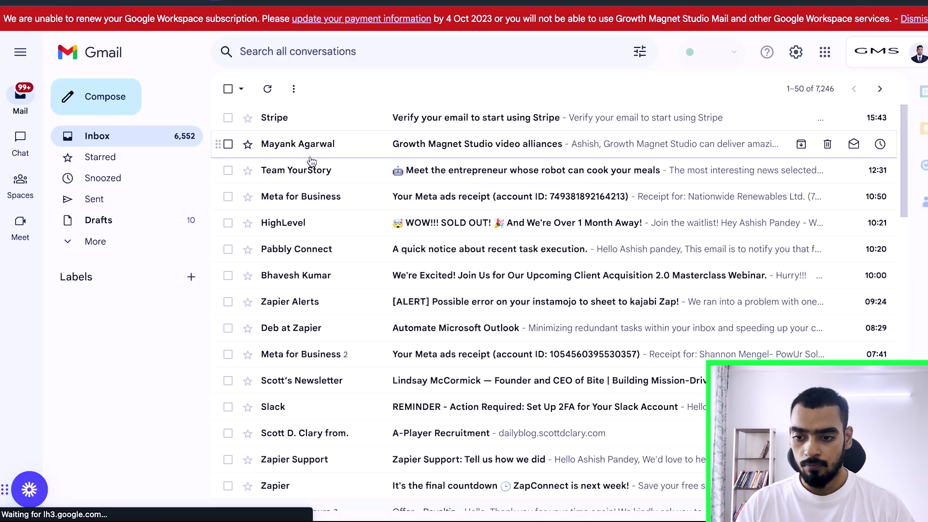
{"action": "left_click", "coordinate": [317, 121]}
{"action": "left_click", "coordinate": [449, 371]}
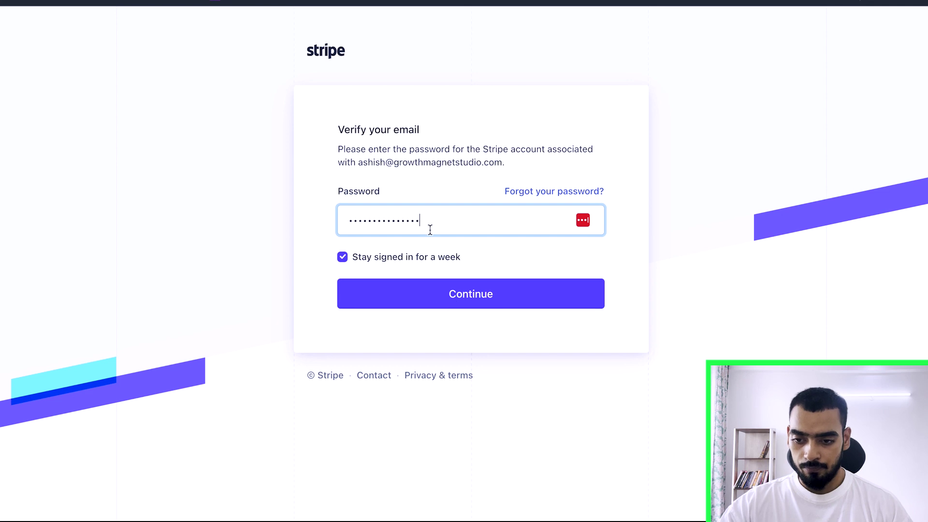
Step: Turn off staying signed in for a week, re-enter the account password and continue the email verification
{"action": "left_click", "coordinate": [342, 258]}
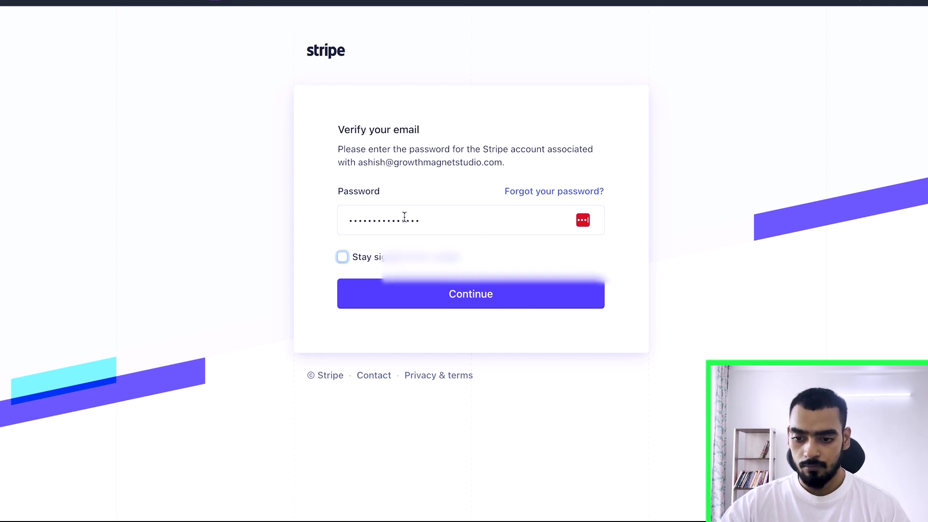
{"action": "left_click", "coordinate": [440, 225]}
{"action": "key", "text": "ctrl+a"}
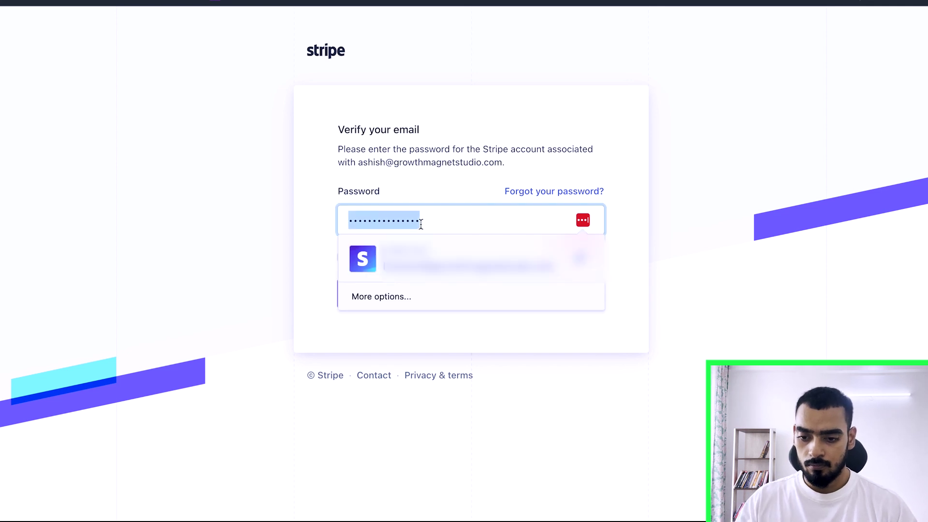
{"action": "key", "text": "BackSpace"}
{"action": "type", "text": "••"}
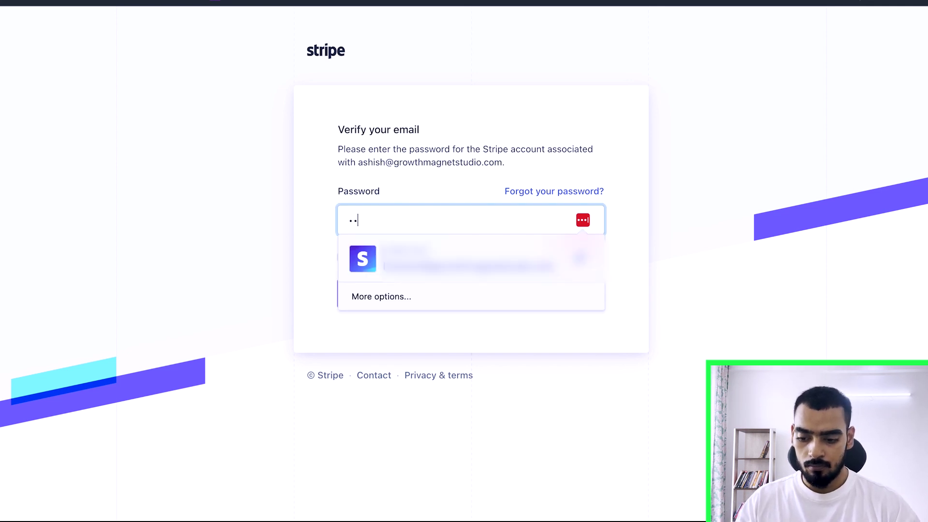
{"action": "type", "text": "••••••"}
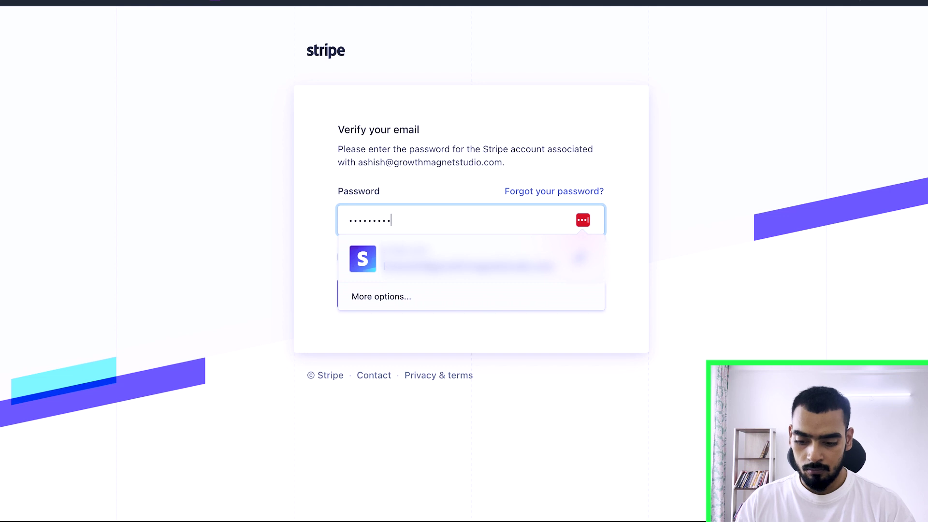
{"action": "type", "text": "••••"}
{"action": "left_click", "coordinate": [282, 245]}
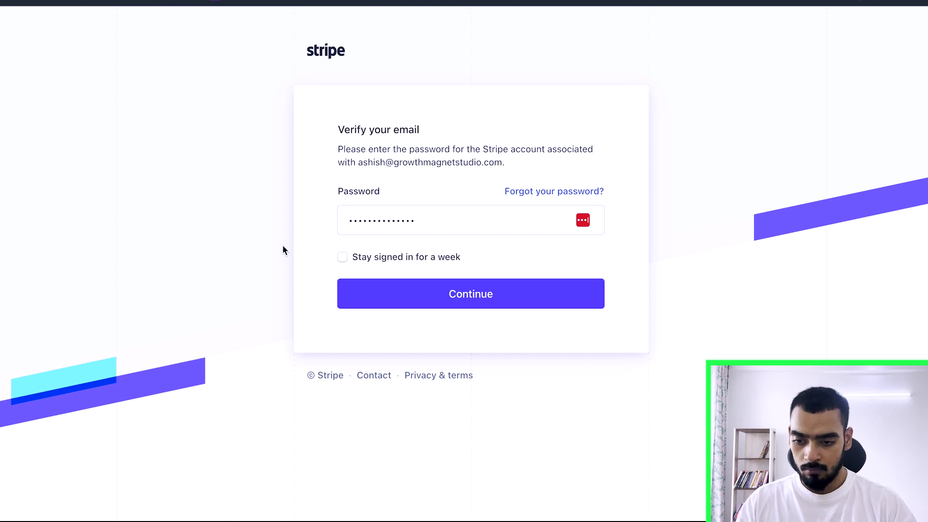
{"action": "left_click", "coordinate": [408, 305]}
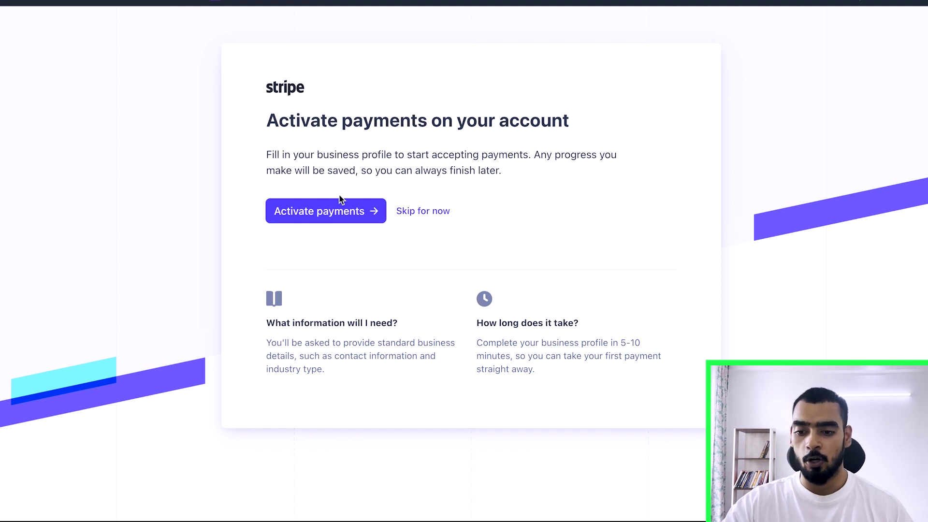
Step: Start activating payments, set the type of business to Sole proprietorship with location India, and continue to the business details
{"action": "left_click", "coordinate": [353, 212]}
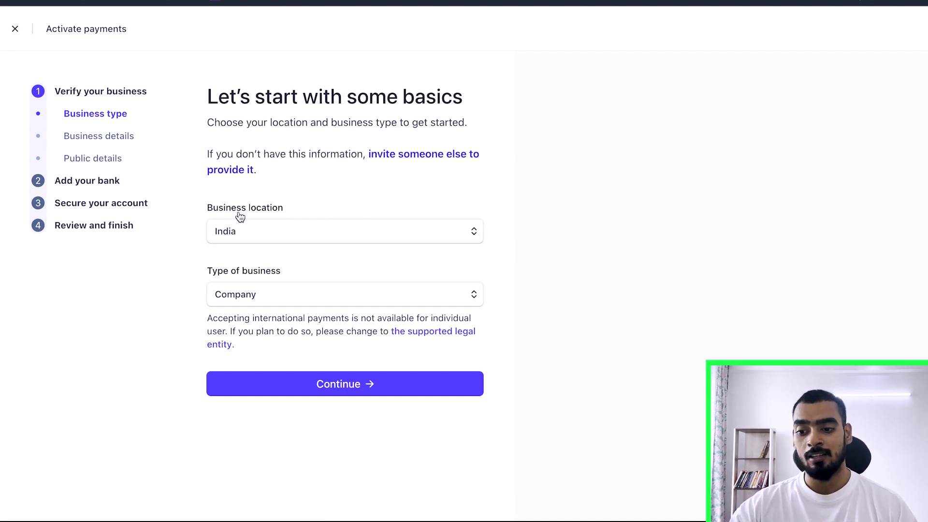
{"action": "left_click", "coordinate": [253, 298]}
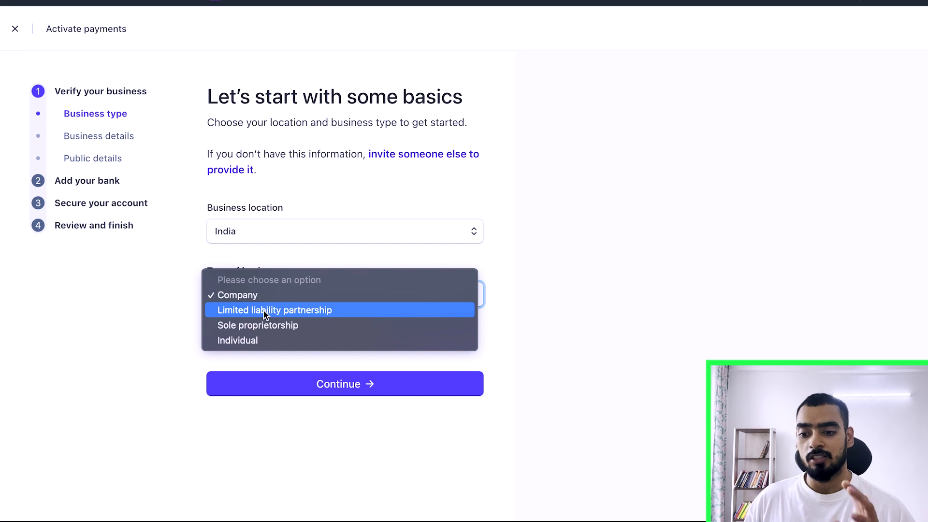
{"action": "left_click", "coordinate": [241, 323]}
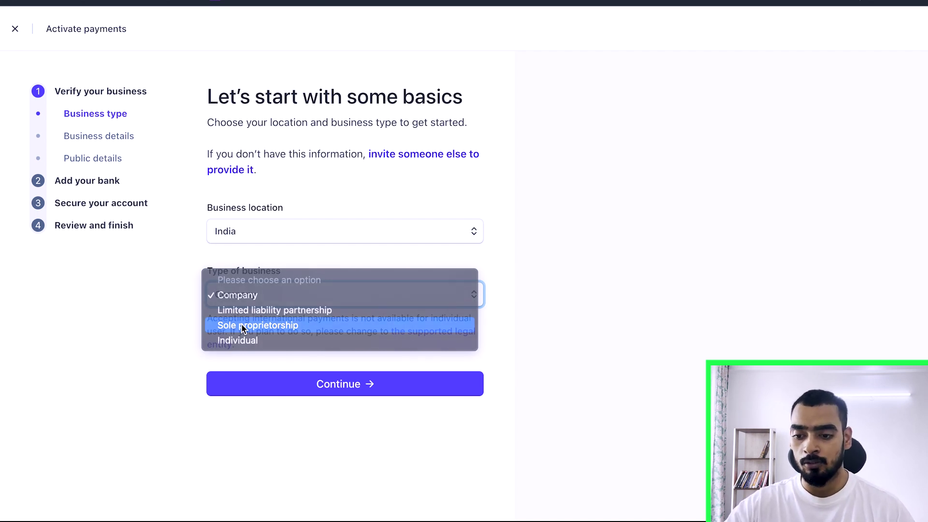
{"action": "left_click", "coordinate": [341, 392]}
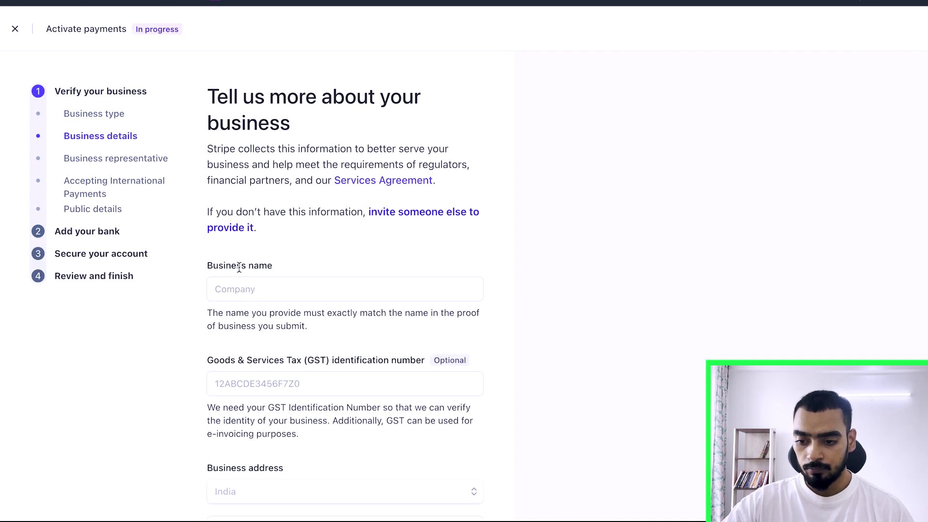
Step: Examine the business details form, including the business name, GST identification number, registered address and phone number fields
{"action": "scroll", "coordinate": [244, 280], "scroll_direction": "down", "scroll_amount": 1}
{"action": "left_click", "coordinate": [225, 237]}
{"action": "scroll", "coordinate": [232, 261], "scroll_direction": "down", "scroll_amount": 2}
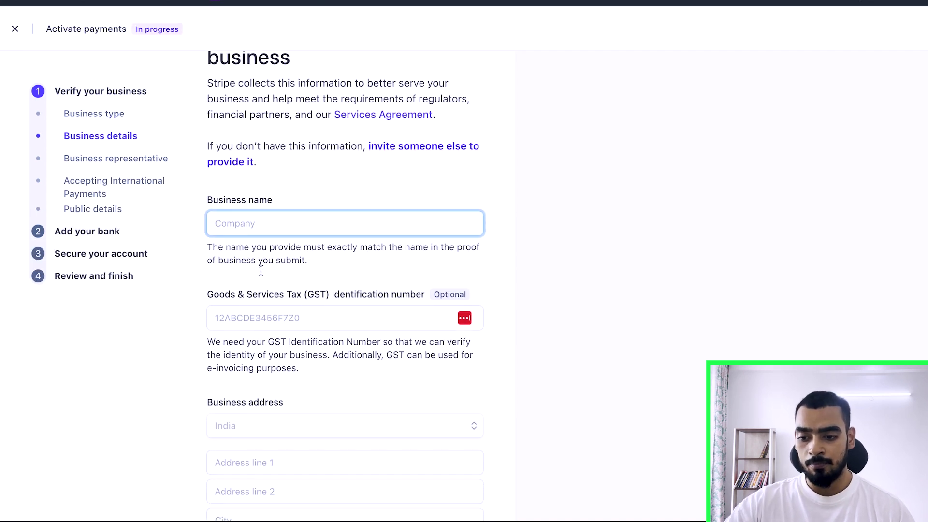
{"action": "left_click", "coordinate": [271, 267]}
{"action": "scroll", "coordinate": [299, 280], "scroll_direction": "down", "scroll_amount": 1}
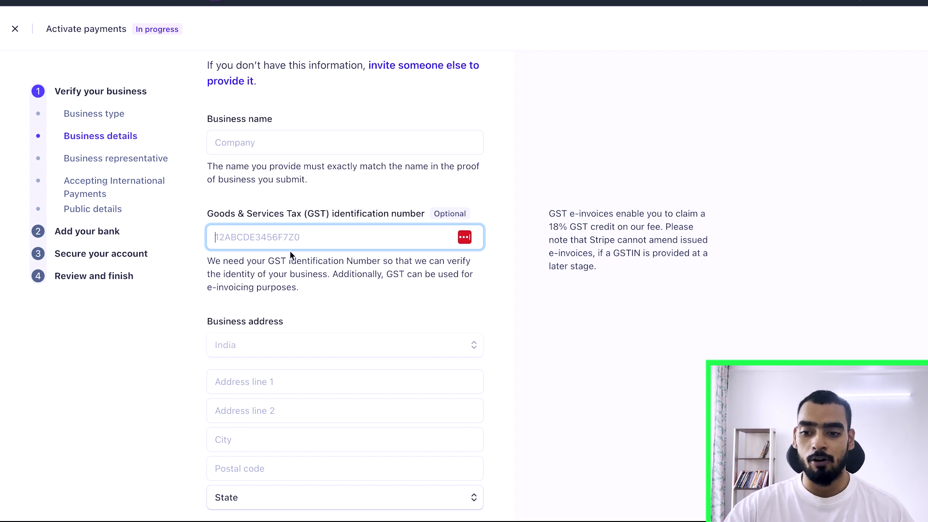
{"action": "scroll", "coordinate": [312, 318], "scroll_direction": "down", "scroll_amount": 3}
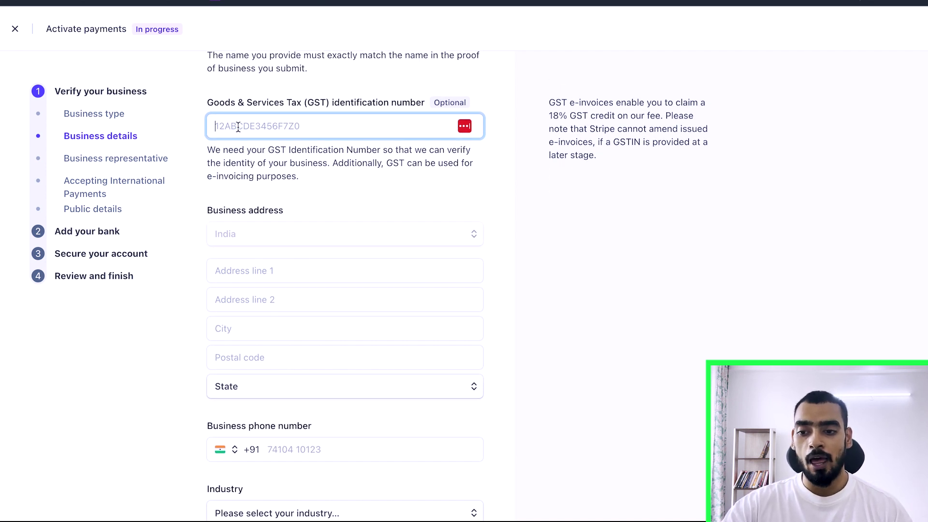
{"action": "scroll", "coordinate": [253, 184], "scroll_direction": "down", "scroll_amount": 2}
{"action": "left_click", "coordinate": [234, 167]}
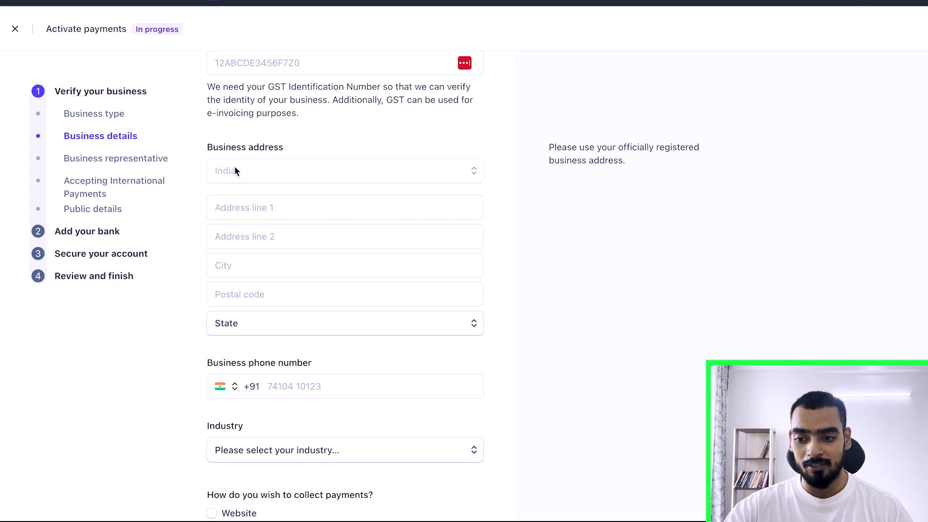
{"action": "scroll", "coordinate": [244, 230], "scroll_direction": "down", "scroll_amount": 1}
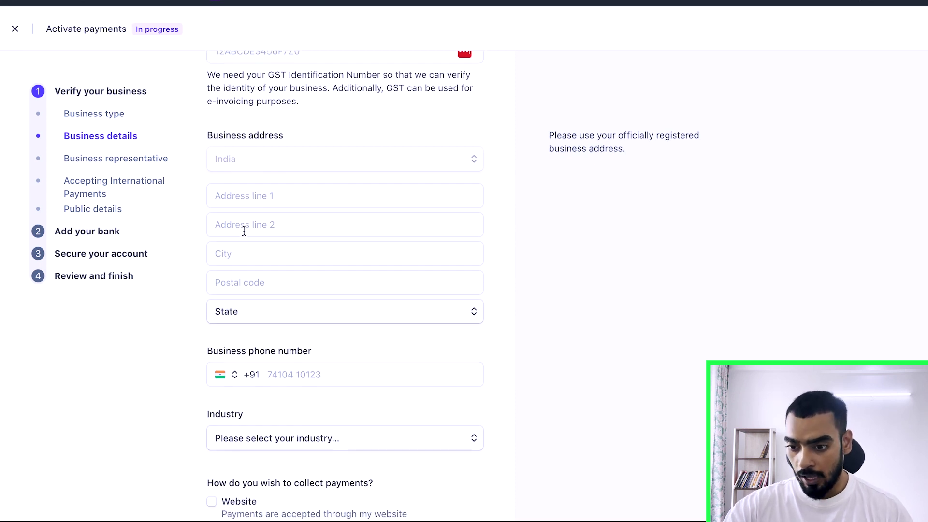
{"action": "scroll", "coordinate": [274, 315], "scroll_direction": "down", "scroll_amount": 3}
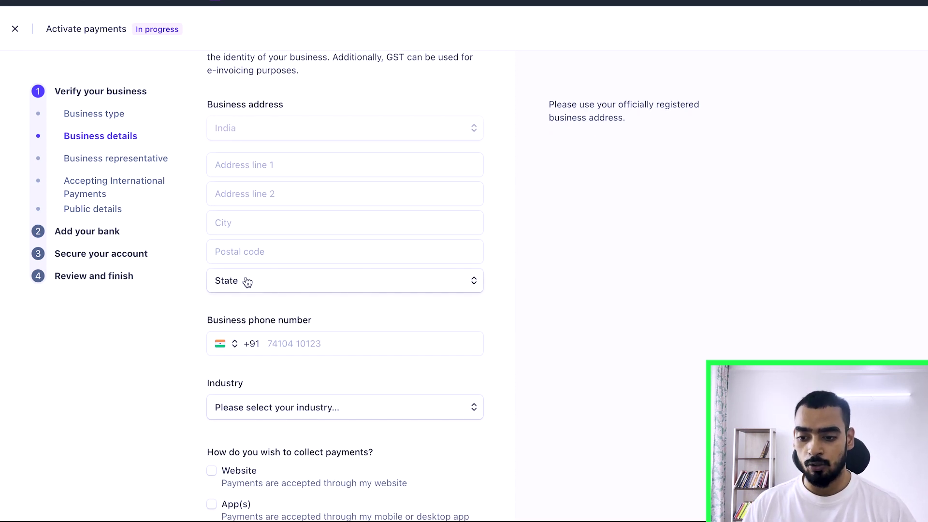
{"action": "scroll", "coordinate": [274, 242], "scroll_direction": "down", "scroll_amount": 2}
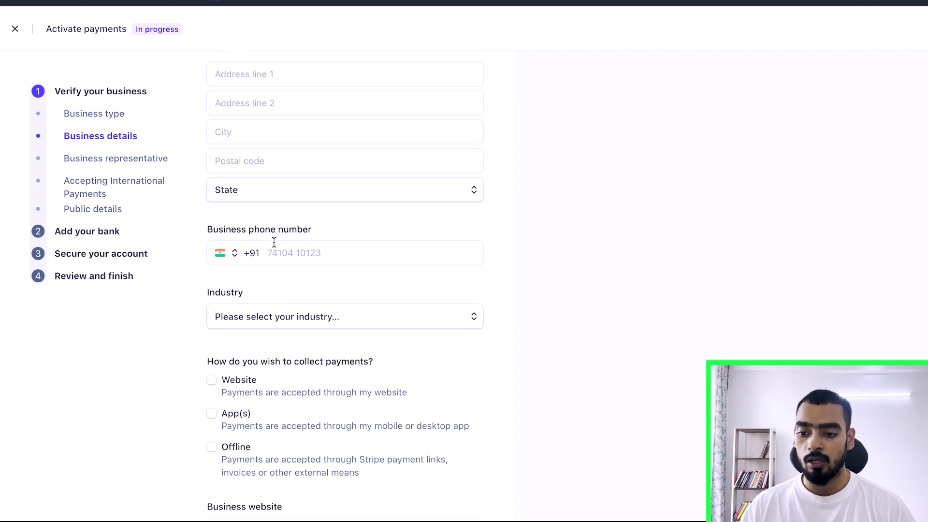
Step: Search the industry options for "mar", look through the matches and clear the search
{"action": "left_click", "coordinate": [276, 268]}
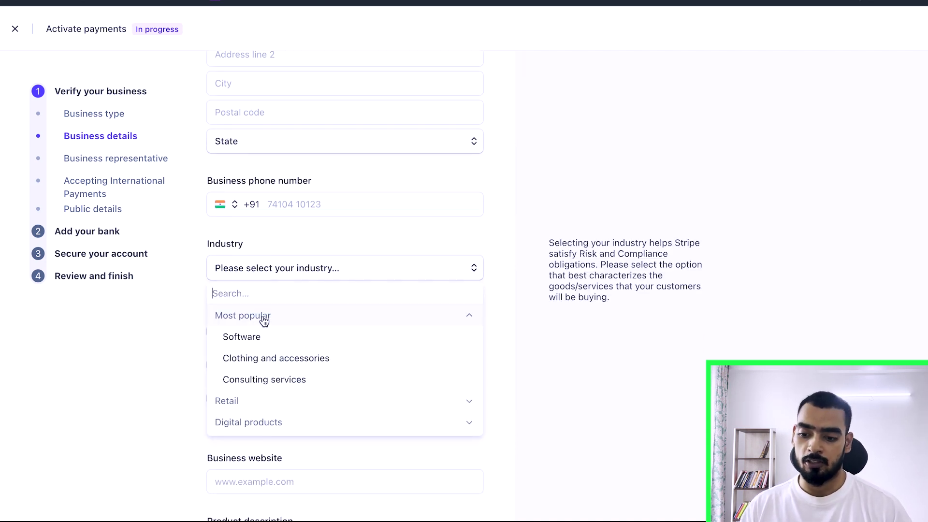
{"action": "type", "text": "mar"}
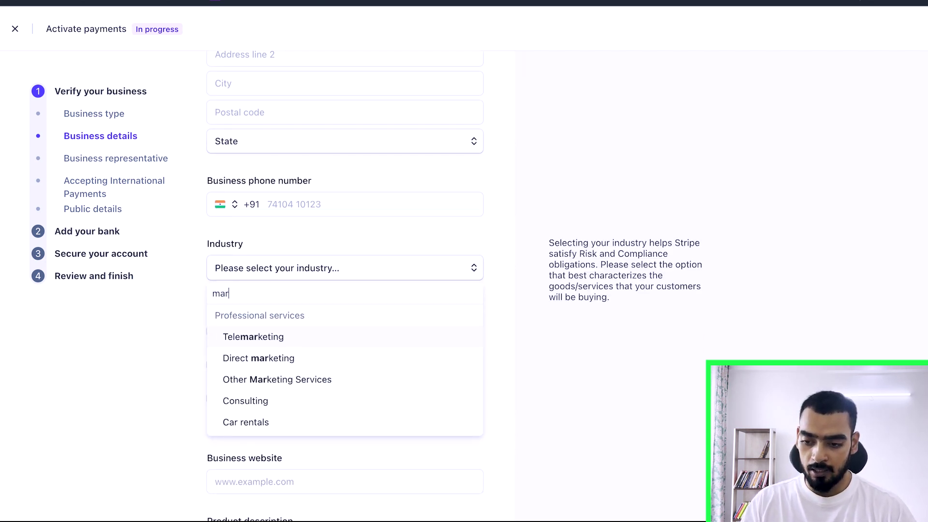
{"action": "scroll", "coordinate": [275, 373], "scroll_direction": "down", "scroll_amount": 1}
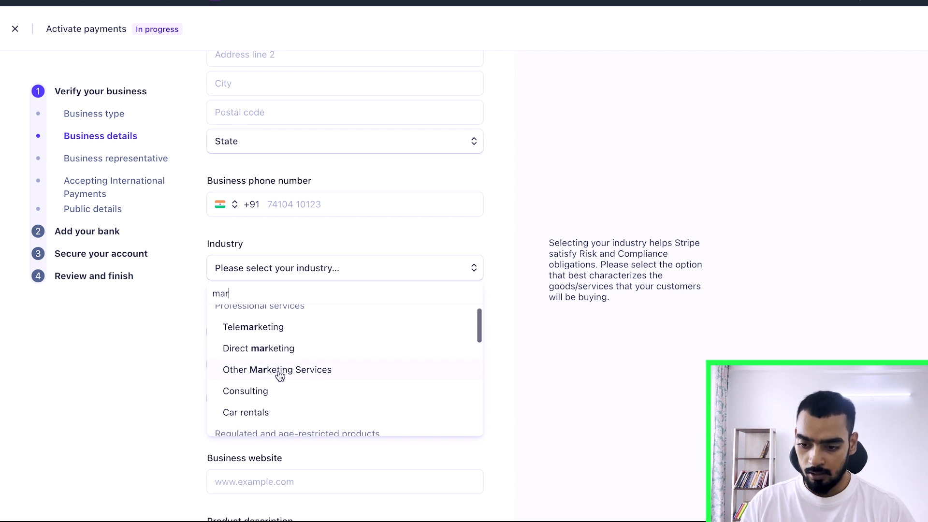
{"action": "scroll", "coordinate": [280, 376], "scroll_direction": "down", "scroll_amount": 5}
{"action": "key", "text": "BackSpace"}
{"action": "key", "text": "BackSpace"}
{"action": "key", "text": "BackSpace"}
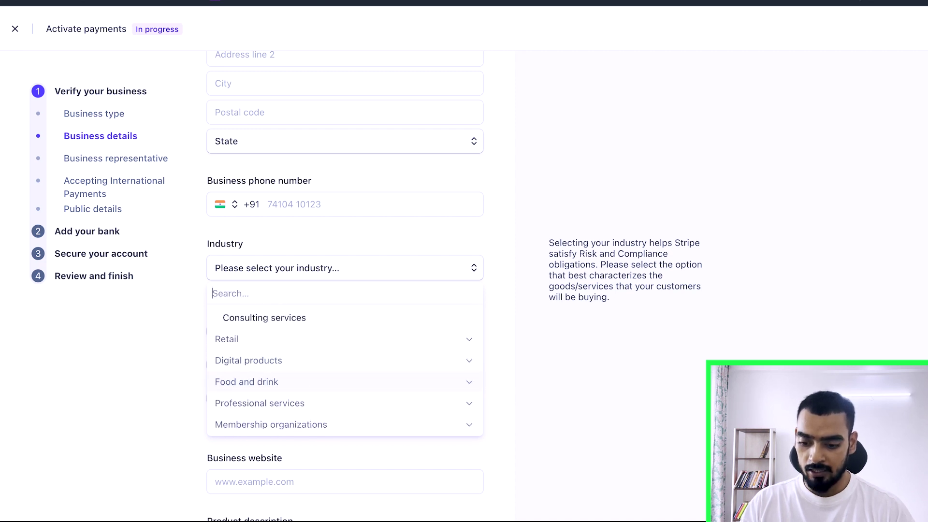
{"action": "type", "text": "adver"}
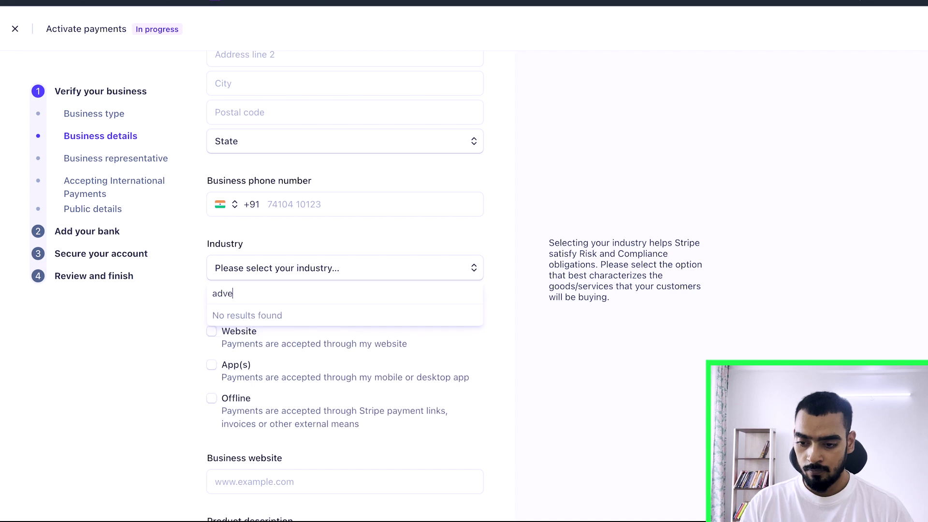
{"action": "key", "text": "BackSpace"}
{"action": "key", "text": "BackSpace"}
{"action": "key", "text": "BackSpace"}
{"action": "key", "text": "BackSpace"}
{"action": "key", "text": "BackSpace"}
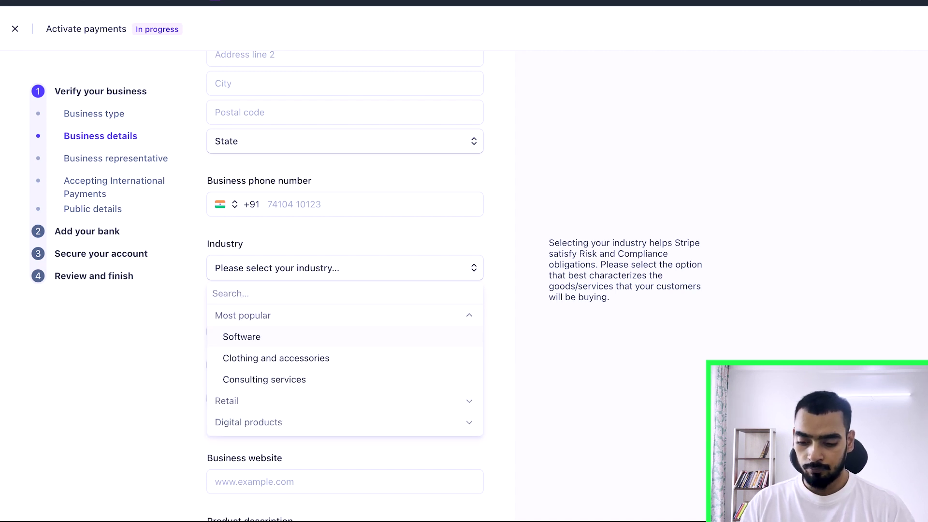
Step: Search the industry options for "mark" and set the industry to Other Marketing Services
{"action": "type", "text": "mark"}
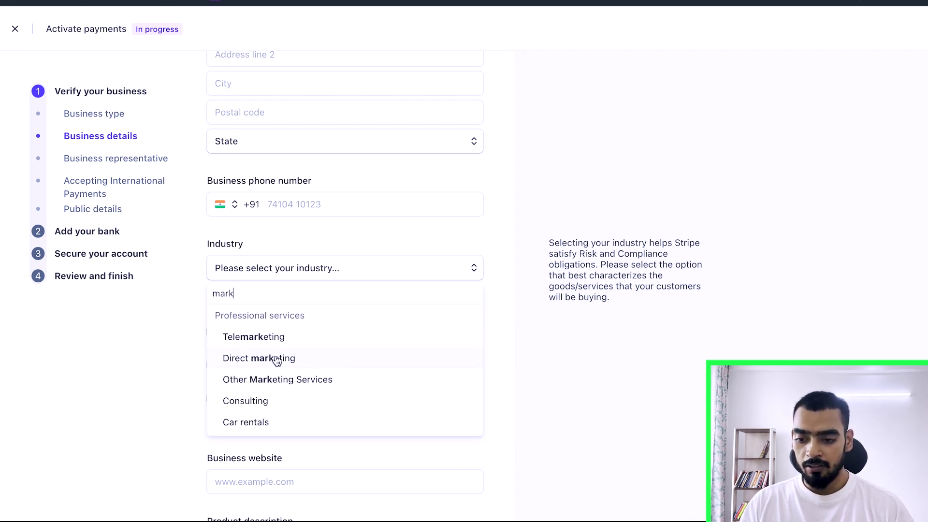
{"action": "left_click", "coordinate": [283, 381]}
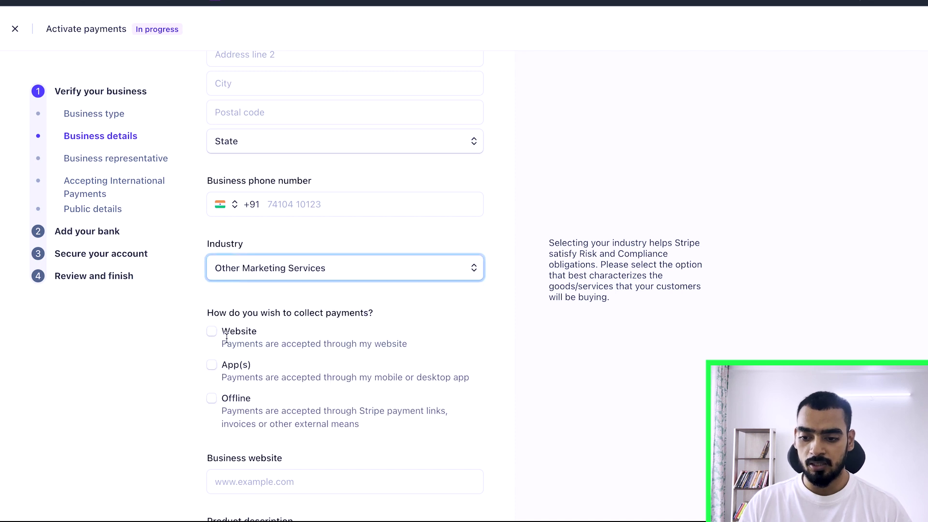
Step: Choose Website and App(s) as the ways the business collects payments
{"action": "scroll", "coordinate": [227, 338], "scroll_direction": "down", "scroll_amount": 1}
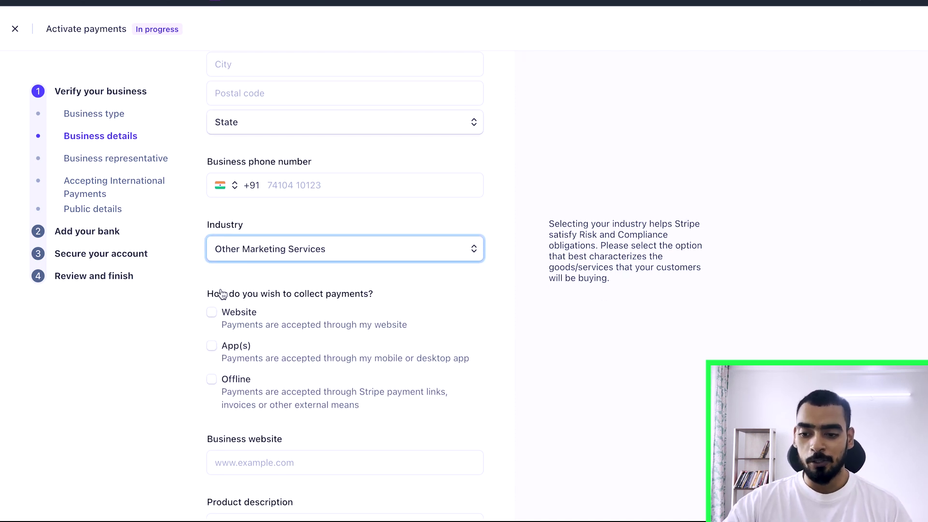
{"action": "scroll", "coordinate": [223, 302], "scroll_direction": "down", "scroll_amount": 1}
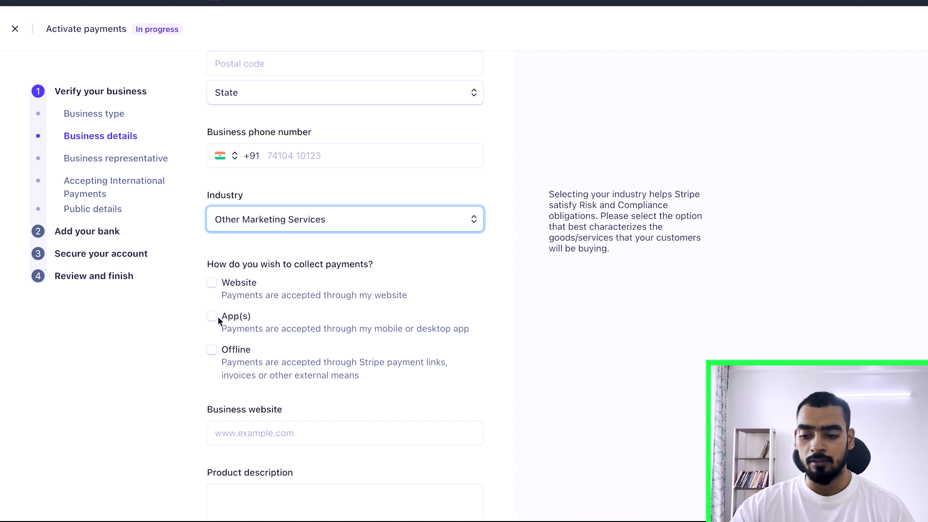
{"action": "left_click", "coordinate": [212, 283]}
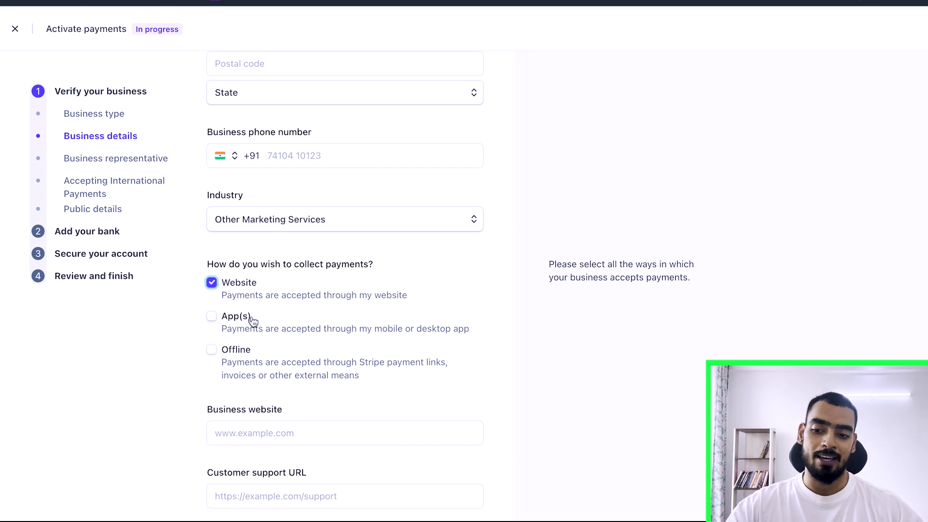
{"action": "left_click", "coordinate": [211, 315]}
{"action": "scroll", "coordinate": [245, 342], "scroll_direction": "down", "scroll_amount": 3}
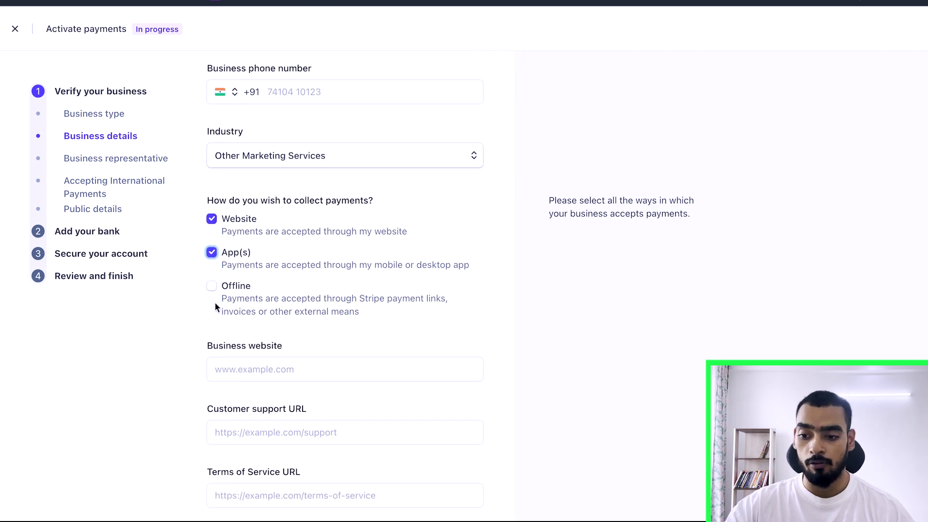
Step: Add Offline as a way to collect payments and review the website, customer support, terms, privacy and cancellation policy URL fields
{"action": "left_click", "coordinate": [242, 307]}
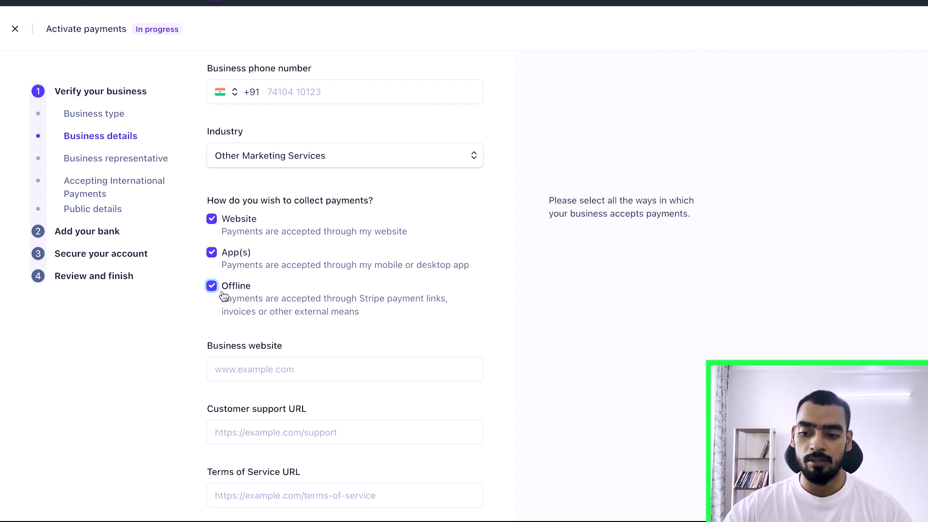
{"action": "scroll", "coordinate": [222, 295], "scroll_direction": "down", "scroll_amount": 2}
{"action": "left_click", "coordinate": [231, 276]}
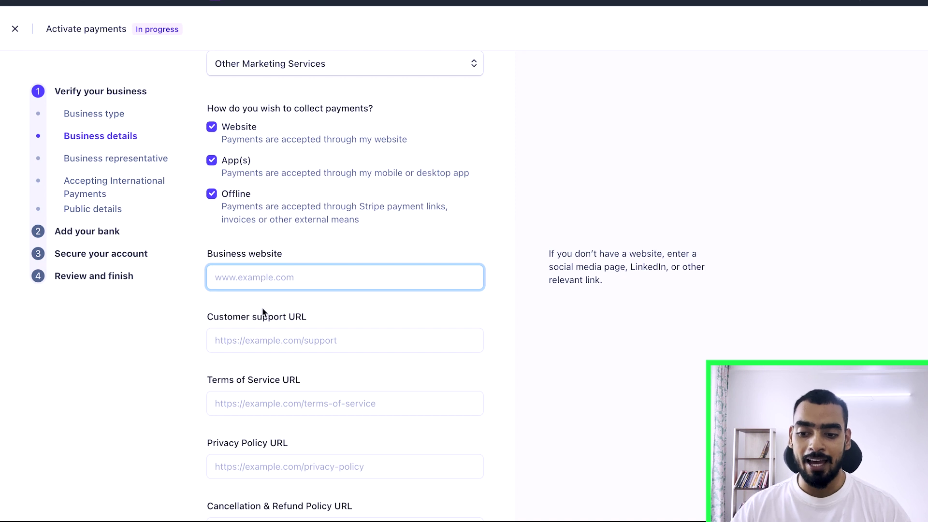
{"action": "scroll", "coordinate": [229, 259], "scroll_direction": "down", "scroll_amount": 2}
{"action": "left_click", "coordinate": [226, 242]}
{"action": "scroll", "coordinate": [251, 264], "scroll_direction": "down", "scroll_amount": 1}
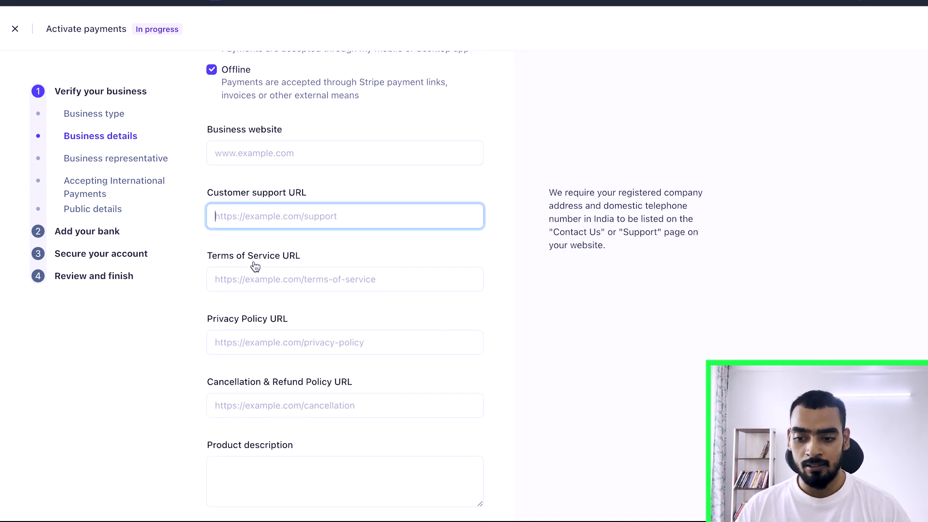
{"action": "scroll", "coordinate": [276, 232], "scroll_direction": "down", "scroll_amount": 2}
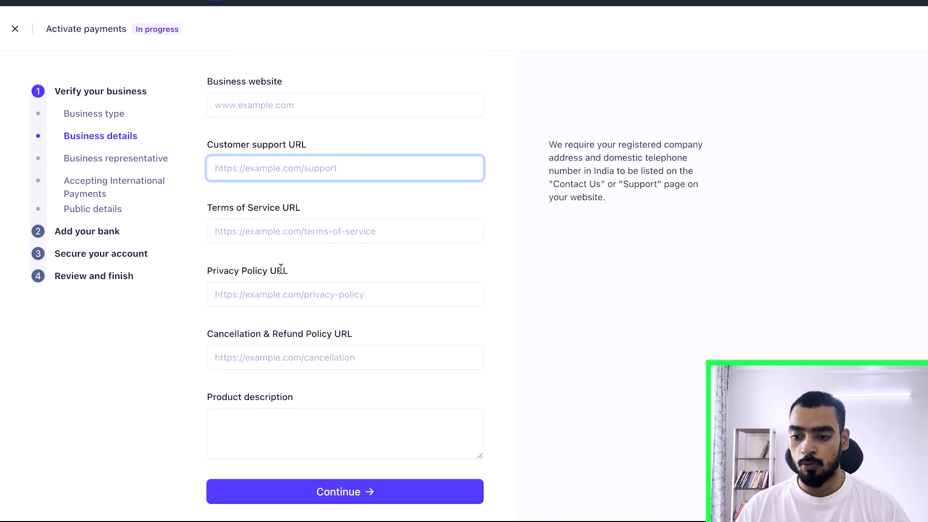
{"action": "left_click", "coordinate": [240, 216]}
{"action": "scroll", "coordinate": [260, 276], "scroll_direction": "down", "scroll_amount": 1}
{"action": "left_click", "coordinate": [241, 271]}
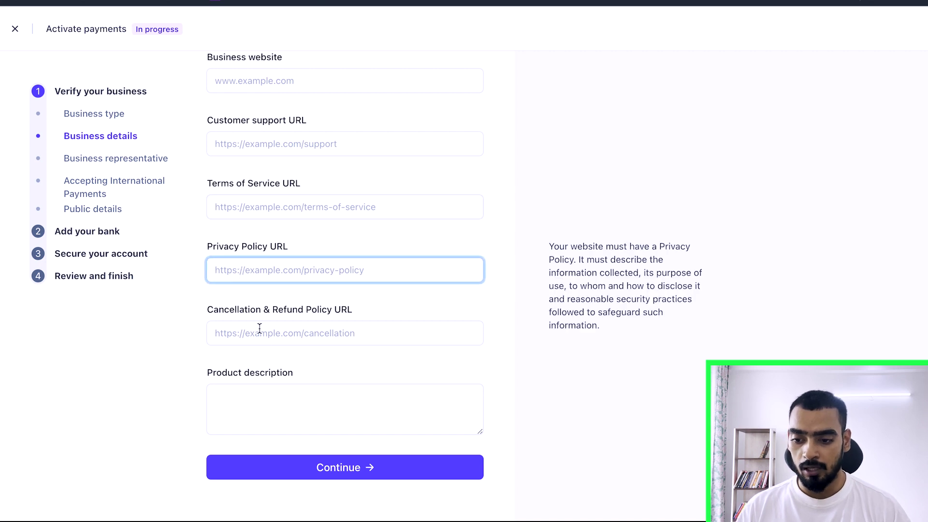
{"action": "left_click", "coordinate": [256, 334]}
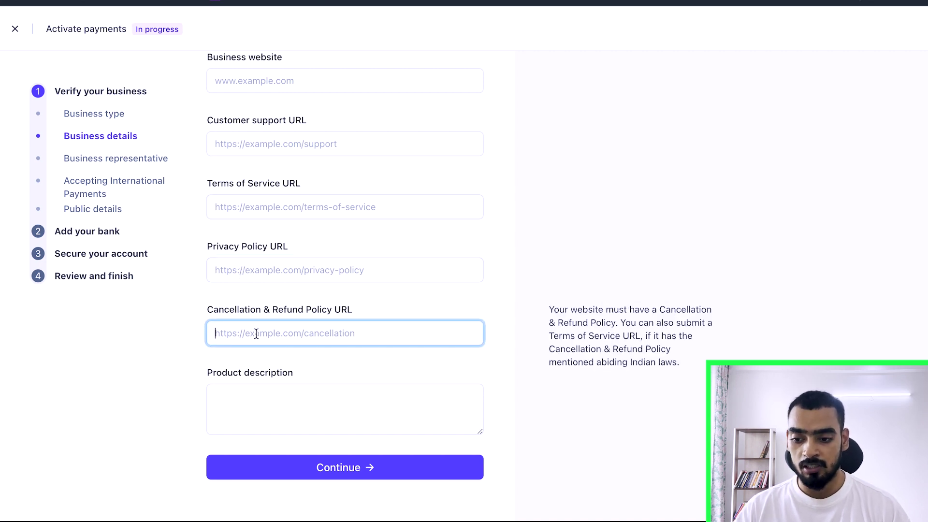
Step: Enter "We are a marketing agency," as the product description, correcting the misspelled word with the suggested spelling
{"action": "left_click", "coordinate": [249, 395]}
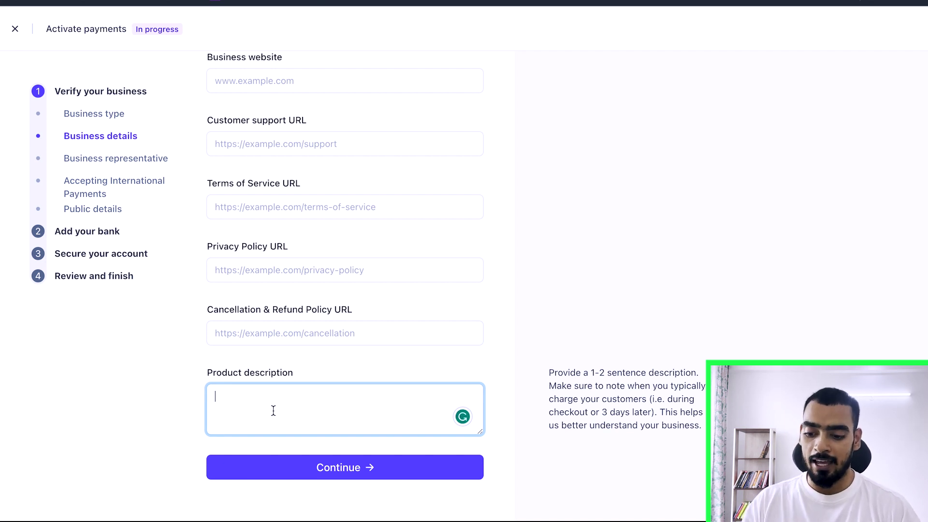
{"action": "type", "text": "We are and"}
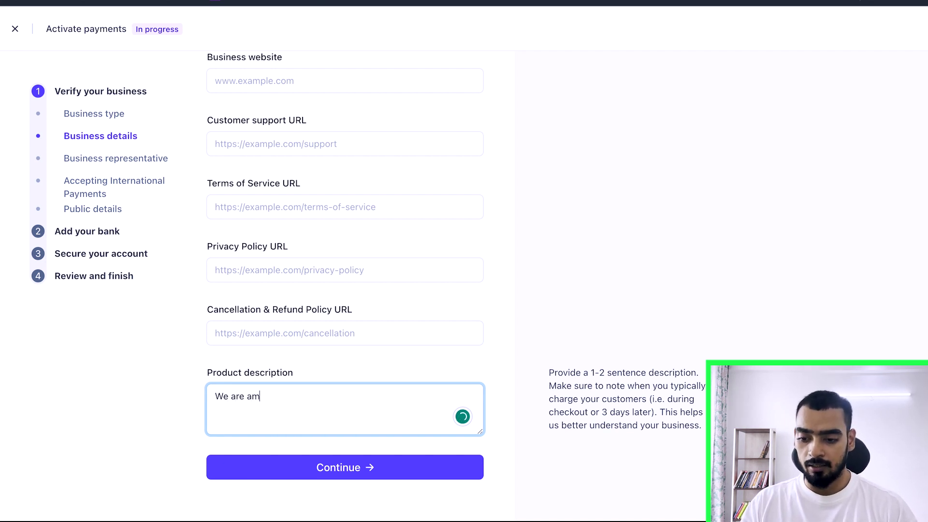
{"action": "key", "text": "BackSpace"}
{"action": "key", "text": "BackSpace"}
{"action": "type", "text": "mare"}
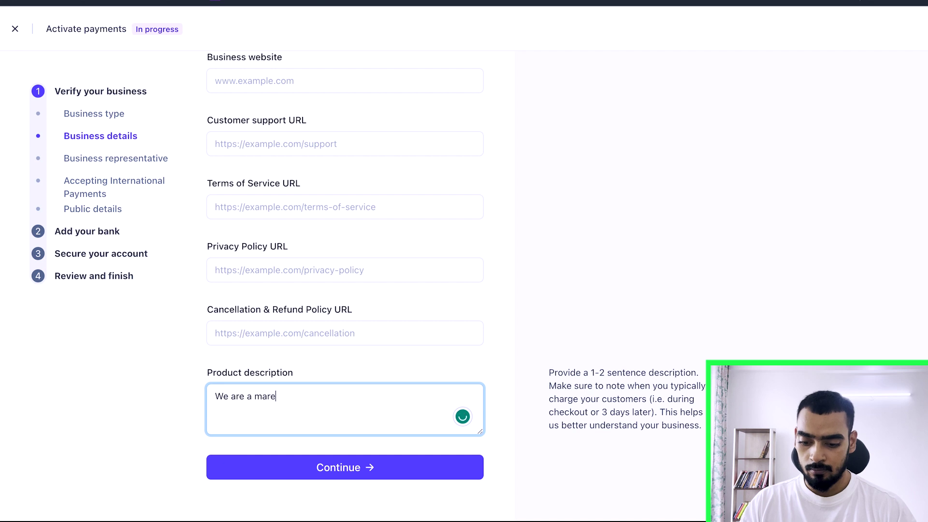
{"action": "type", "text": "tkign agency"}
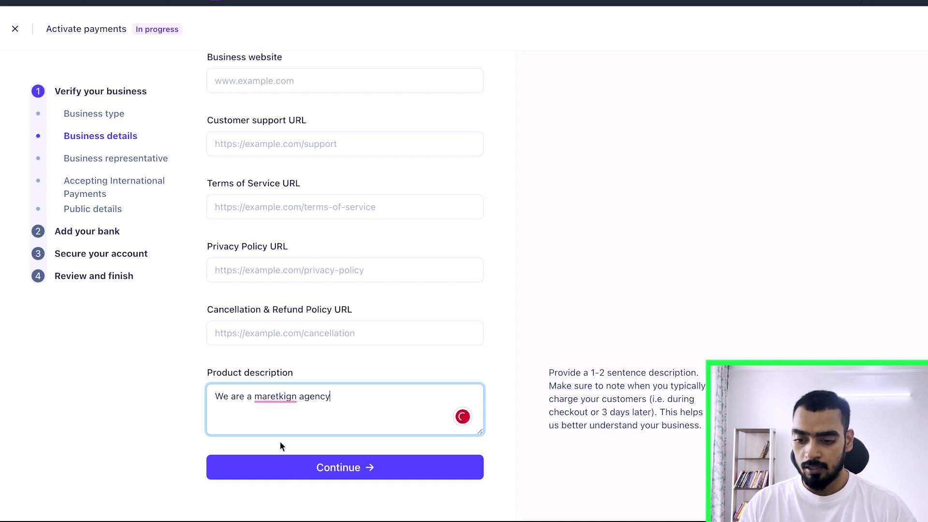
{"action": "mouse_move", "coordinate": [276, 394]}
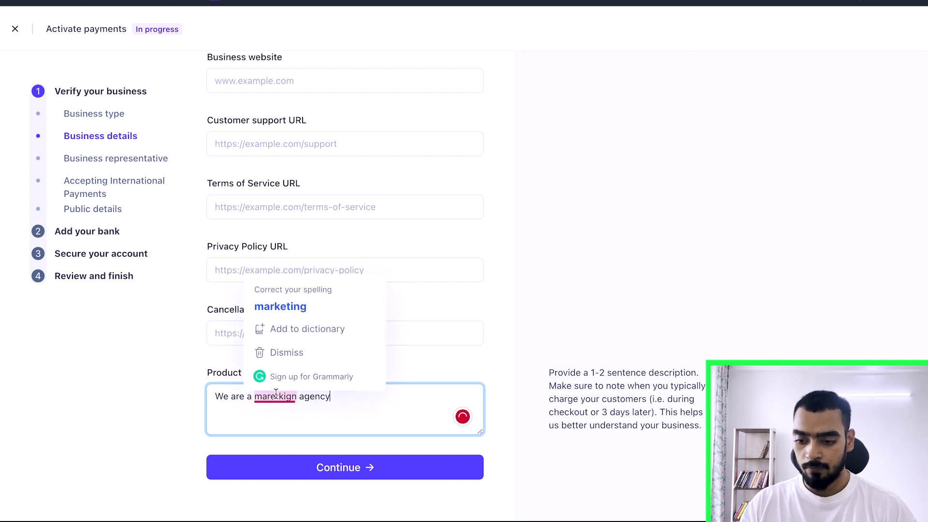
{"action": "left_click", "coordinate": [278, 312]}
{"action": "type", "text": ","}
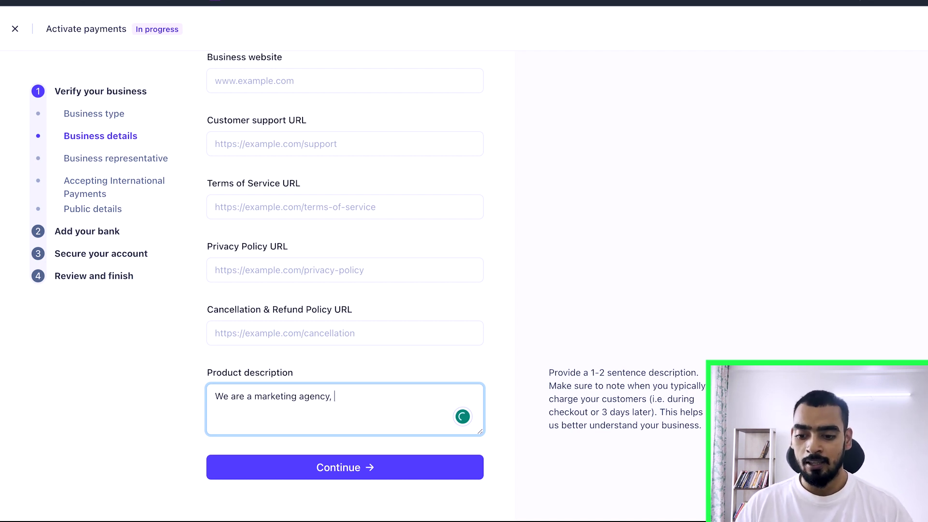
Step: Leave the business details without saving and examine the account holder name, IFSC code and account number fields for the payout bank
{"action": "scroll", "coordinate": [300, 363], "scroll_direction": "up", "scroll_amount": 8}
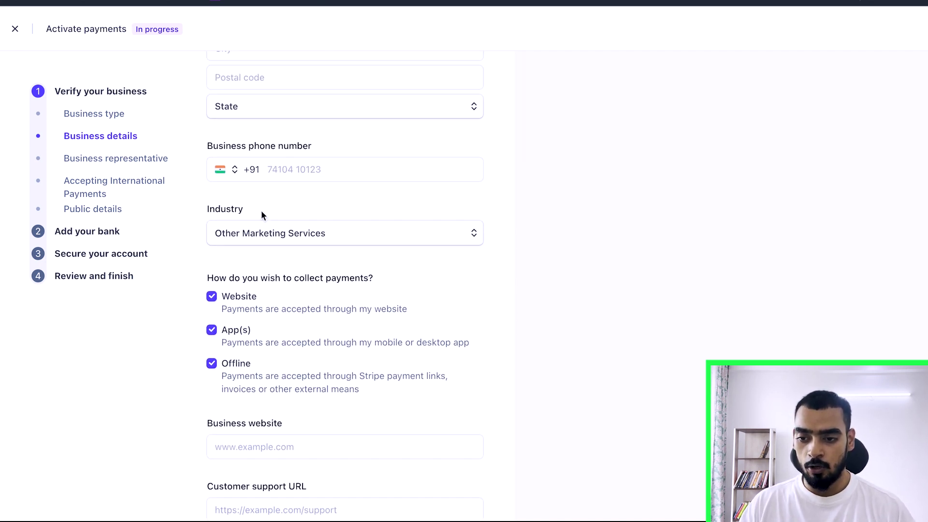
{"action": "scroll", "coordinate": [261, 242], "scroll_direction": "up", "scroll_amount": 10}
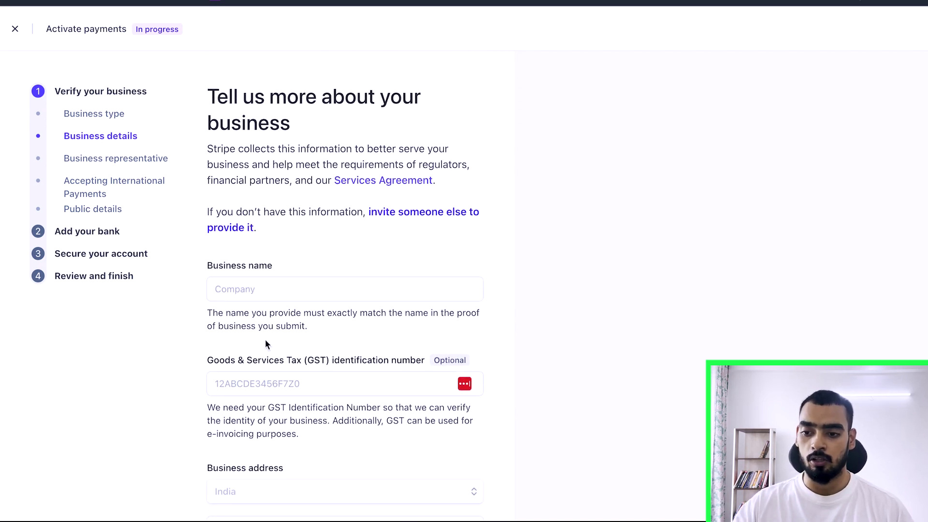
{"action": "scroll", "coordinate": [265, 342], "scroll_direction": "down", "scroll_amount": 15}
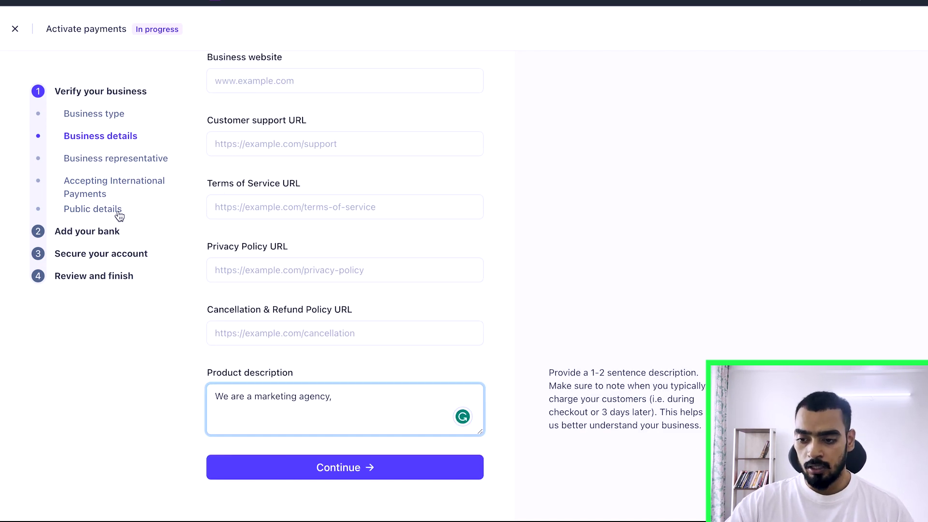
{"action": "left_click", "coordinate": [97, 232]}
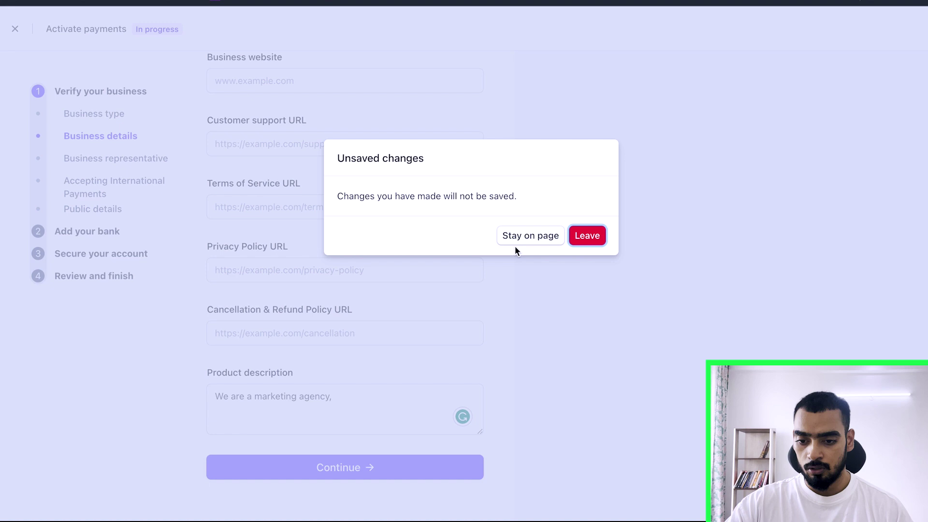
{"action": "left_click", "coordinate": [583, 236]}
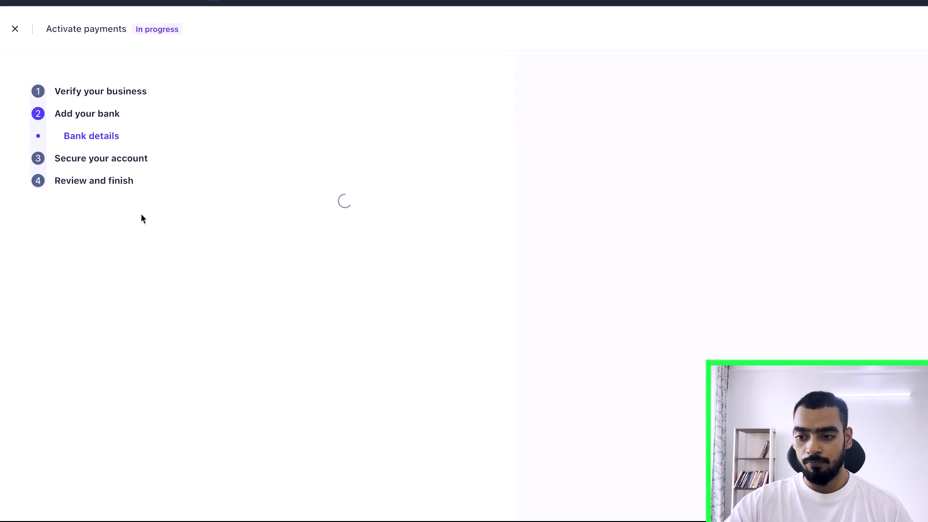
{"action": "left_click", "coordinate": [251, 264]}
{"action": "scroll", "coordinate": [252, 261], "scroll_direction": "down", "scroll_amount": 1}
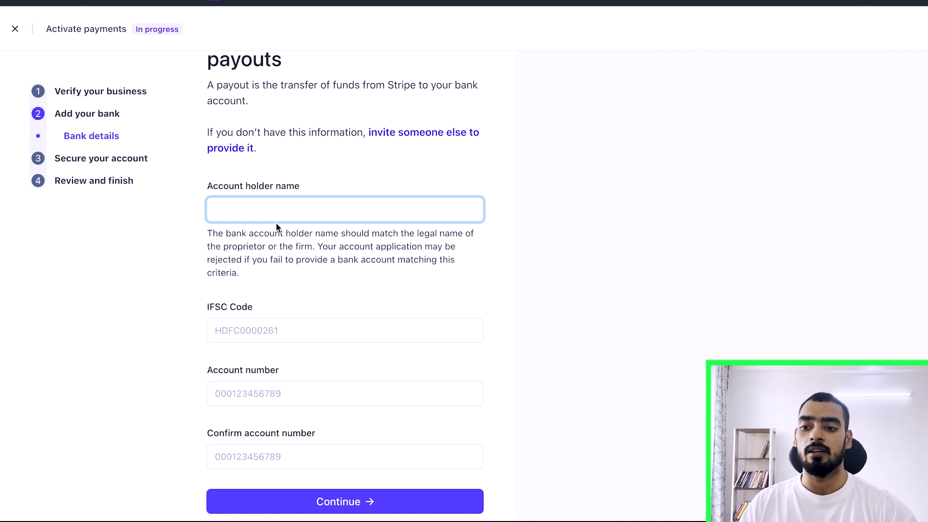
{"action": "scroll", "coordinate": [279, 288], "scroll_direction": "down", "scroll_amount": 1}
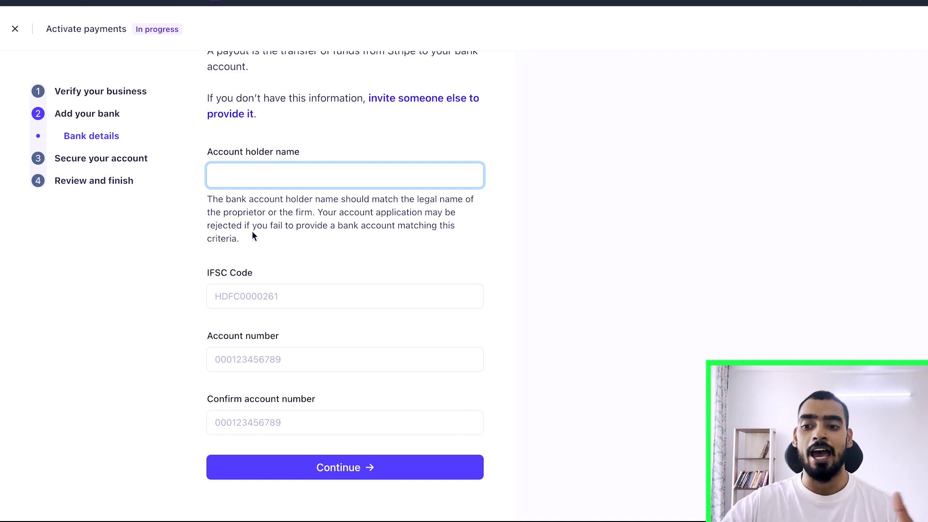
Step: Look over the two-step authentication options and the review summary of business, public, management and payout details
{"action": "left_click", "coordinate": [107, 158]}
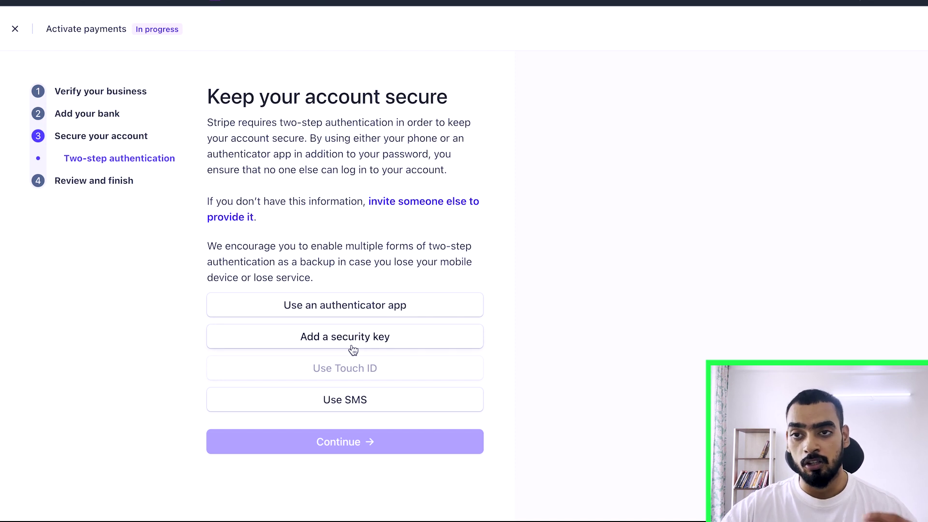
{"action": "left_click", "coordinate": [90, 188]}
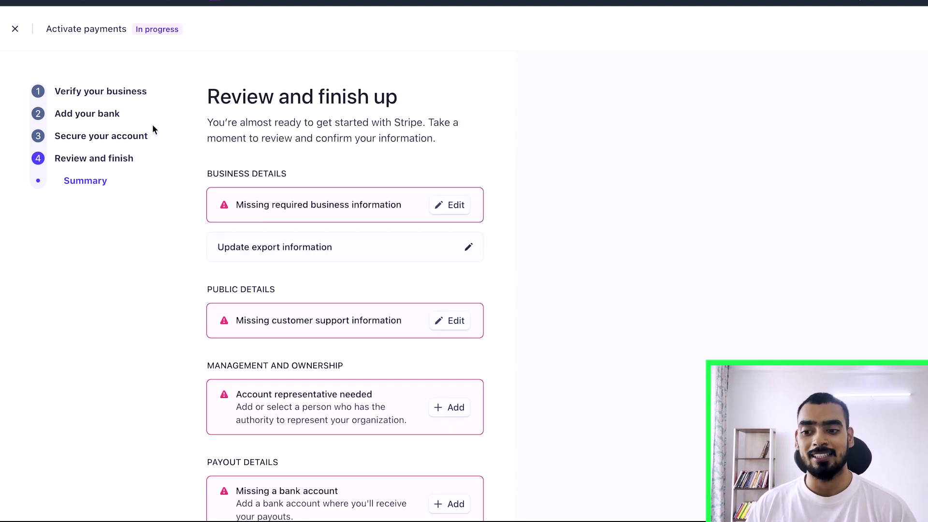
{"action": "left_click", "coordinate": [239, 207]}
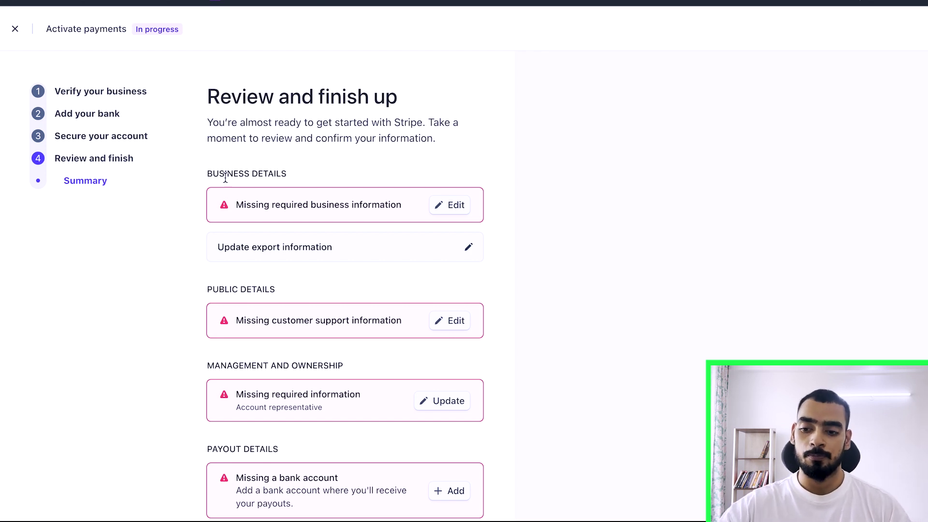
{"action": "scroll", "coordinate": [265, 215], "scroll_direction": "down", "scroll_amount": 1}
{"action": "scroll", "coordinate": [251, 109], "scroll_direction": "up", "scroll_amount": 1}
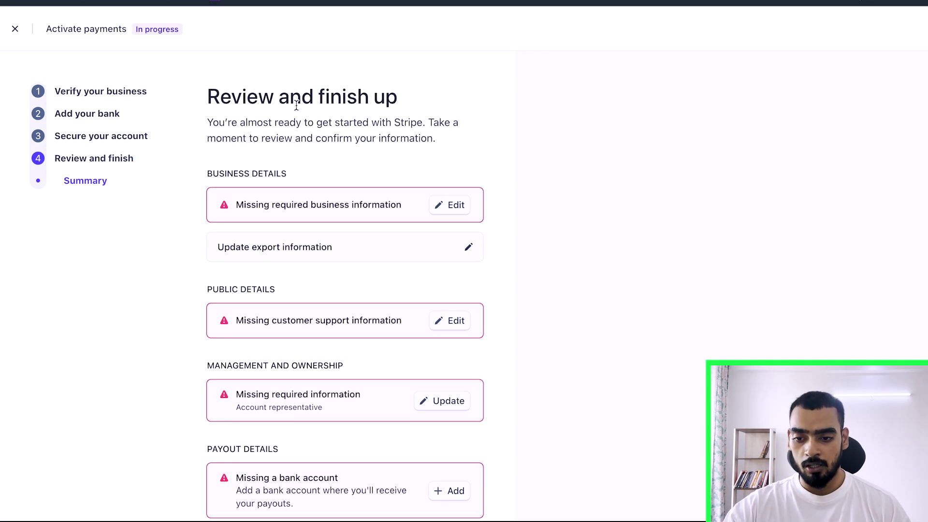
{"action": "scroll", "coordinate": [288, 190], "scroll_direction": "down", "scroll_amount": 3}
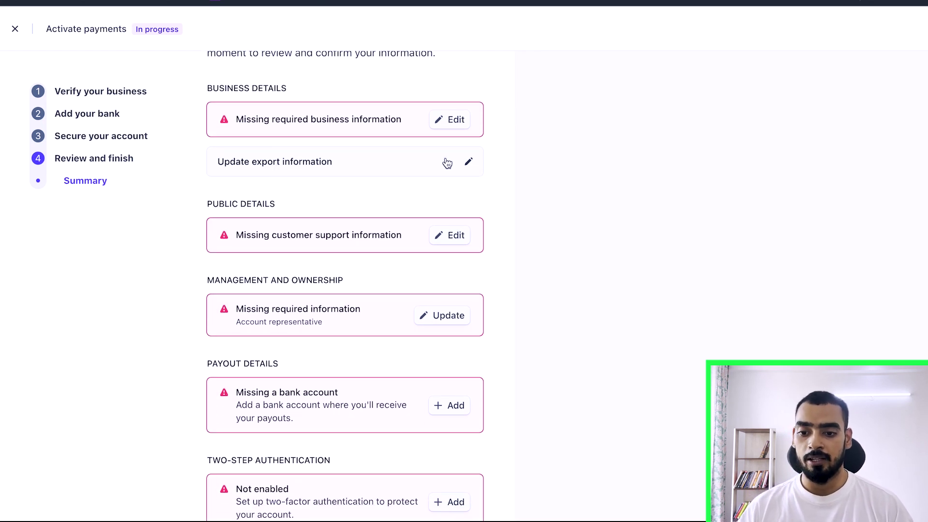
Step: View the export information settings for accepting international payments and exit the payment activation form
{"action": "left_click", "coordinate": [469, 162]}
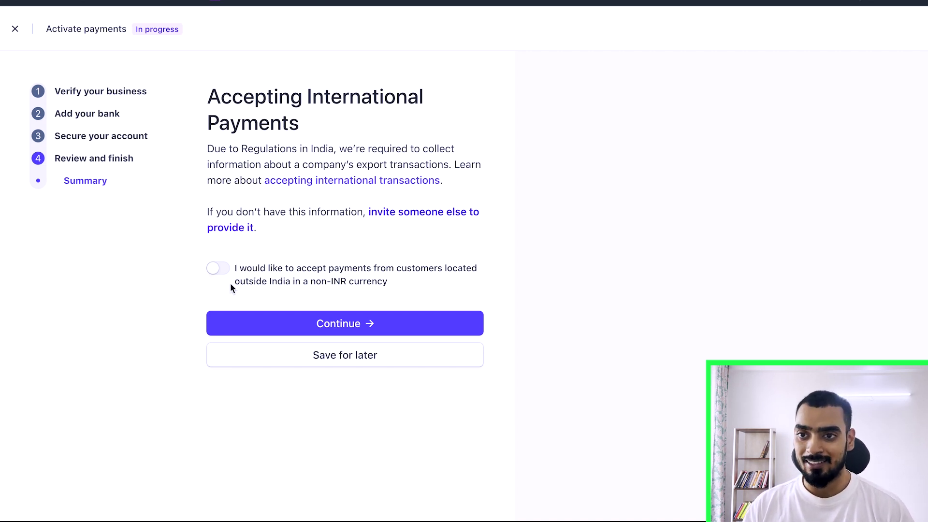
{"action": "left_click", "coordinate": [16, 30]}
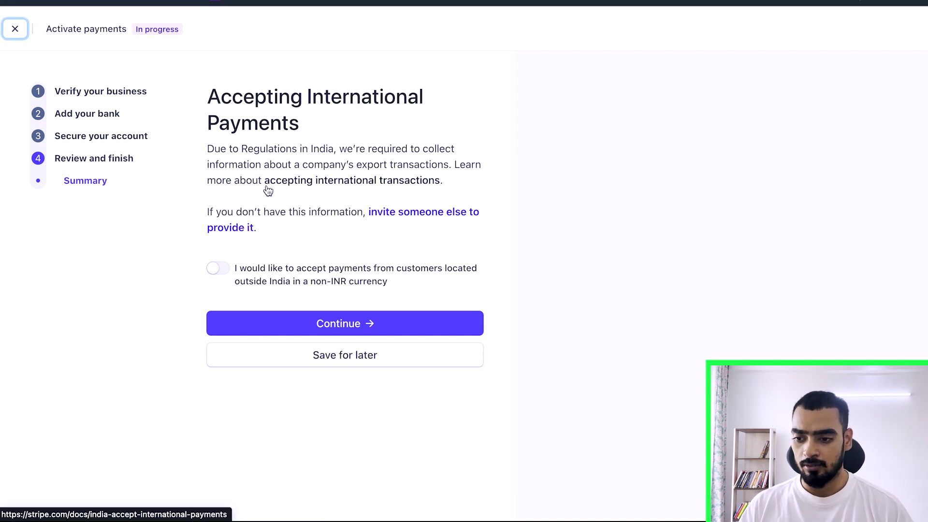
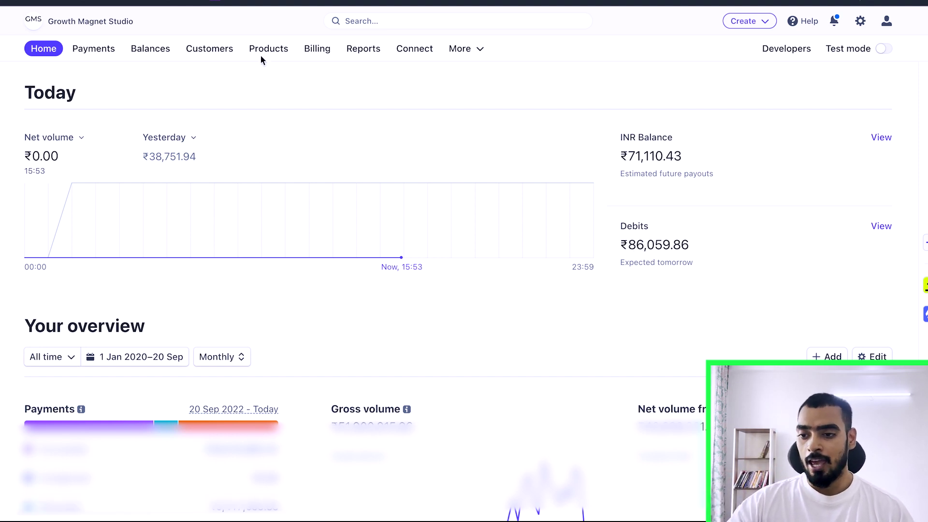
Step: Look through the dashboard's Payments, Balances, Customers, Products, Billing and Reports pages and return to the Home overview
{"action": "left_click", "coordinate": [99, 48]}
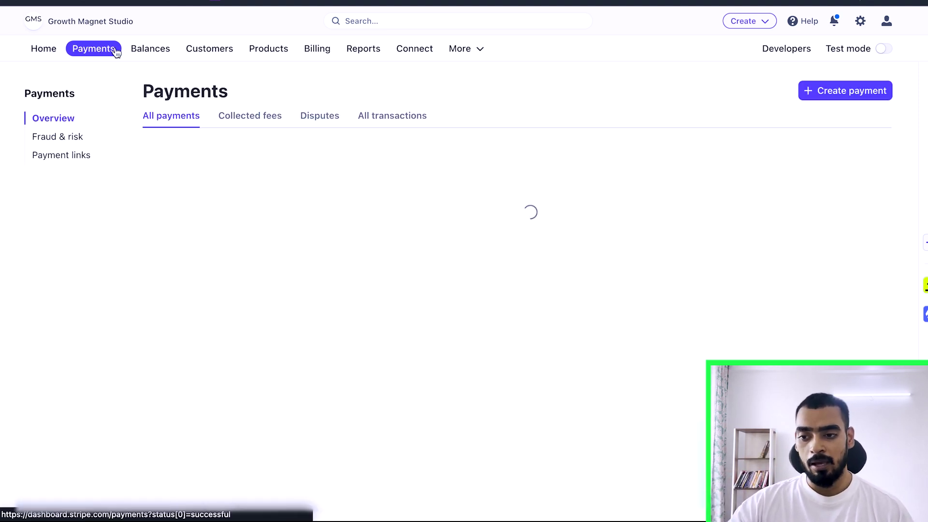
{"action": "left_click", "coordinate": [146, 52]}
{"action": "left_click", "coordinate": [209, 57]}
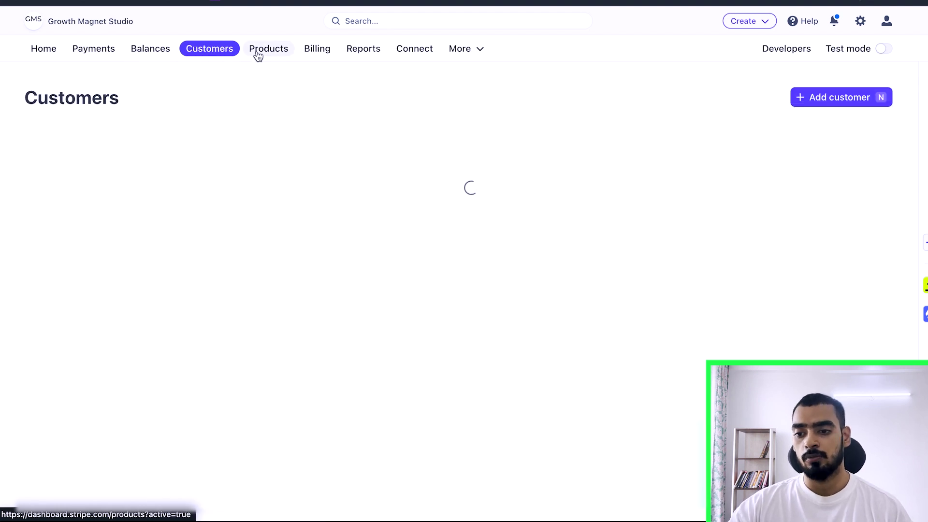
{"action": "left_click", "coordinate": [258, 56]}
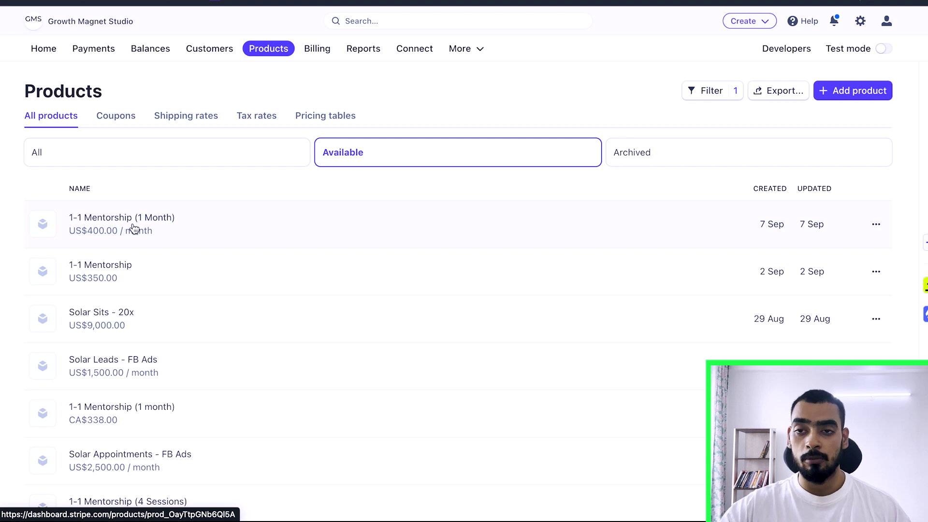
{"action": "left_click", "coordinate": [314, 47]}
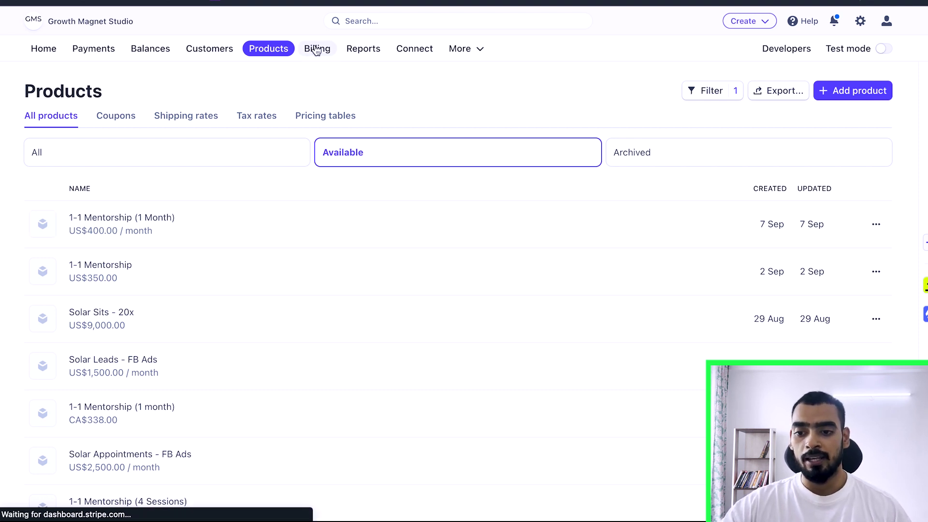
{"action": "left_click", "coordinate": [377, 57]}
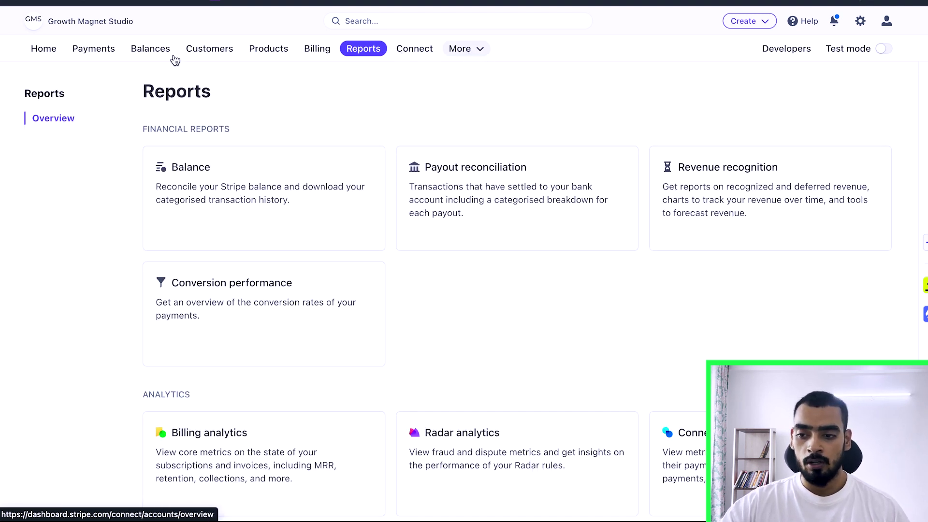
{"action": "left_click", "coordinate": [42, 50]}
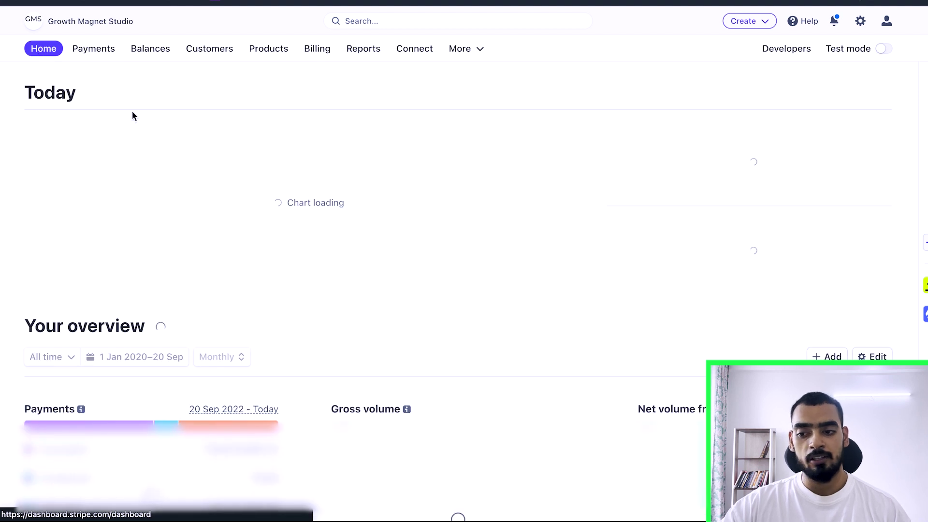